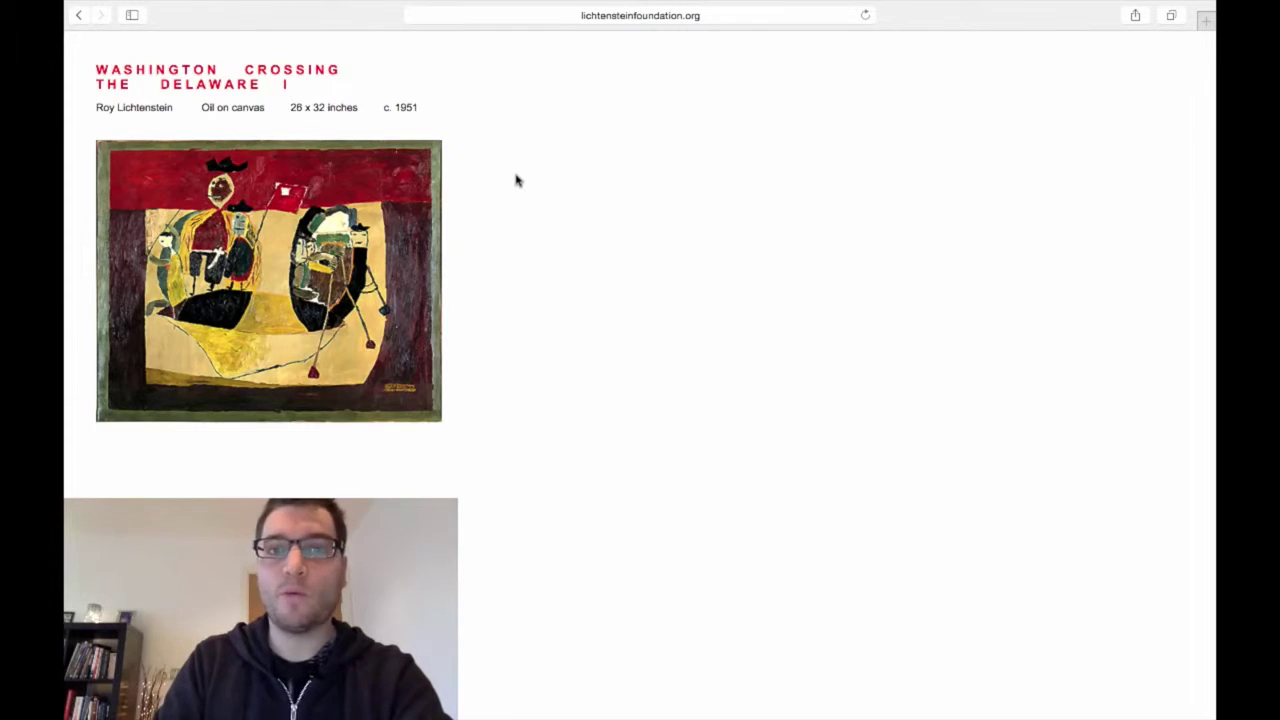
In Mendeley, start a manual new entry, browse its document types, then cancel it.
{"action": "key", "text": "ctrl+Up"}
{"action": "left_click", "coordinate": [946, 69]}
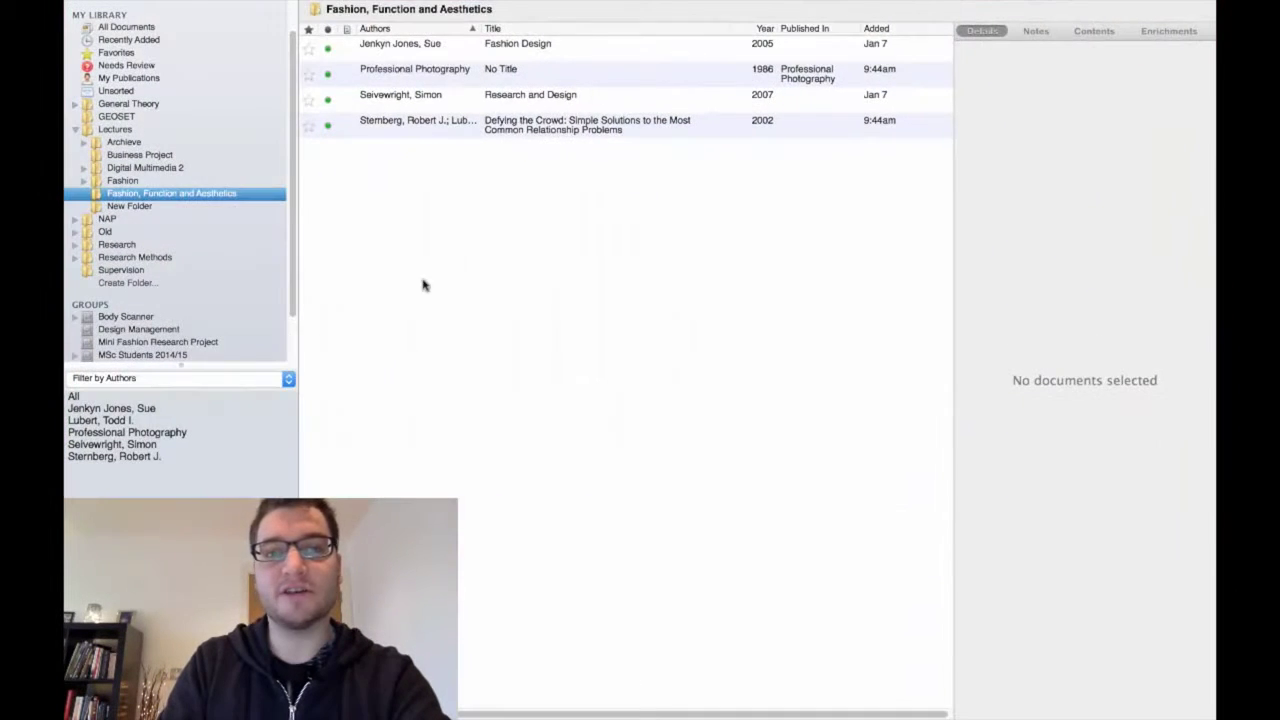
{"action": "right_click", "coordinate": [468, 244]}
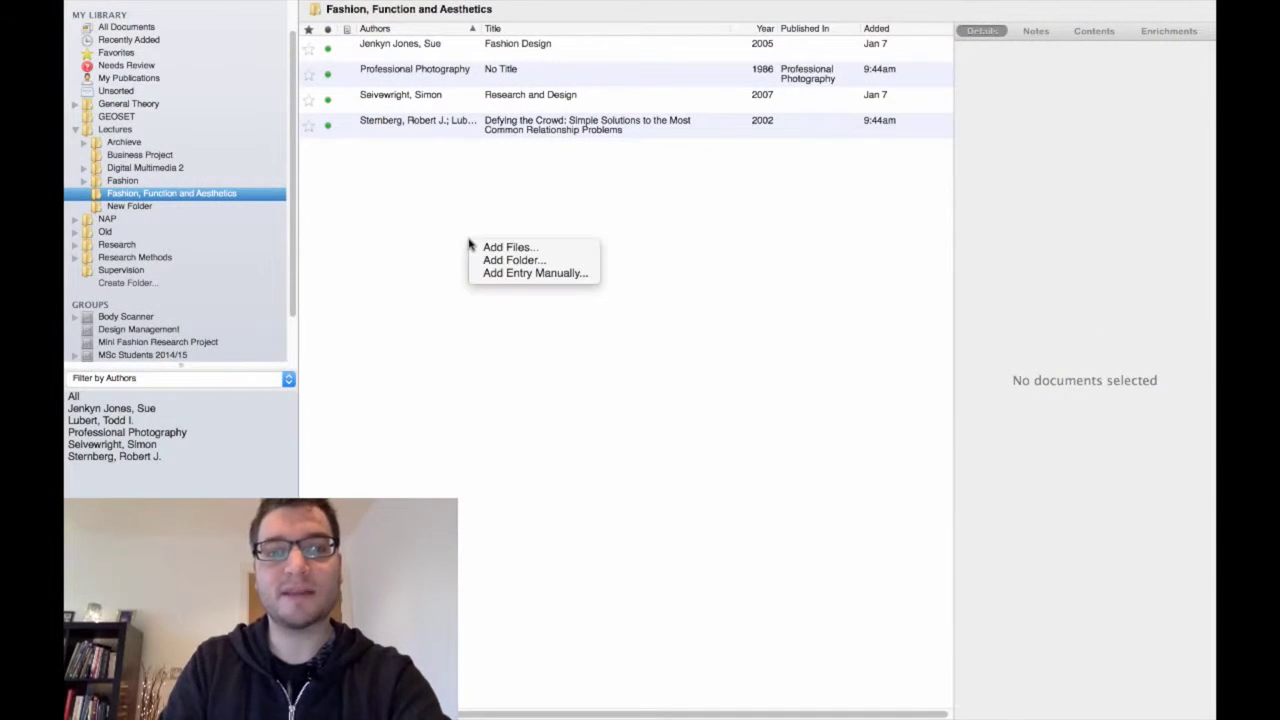
{"action": "left_click", "coordinate": [511, 273]}
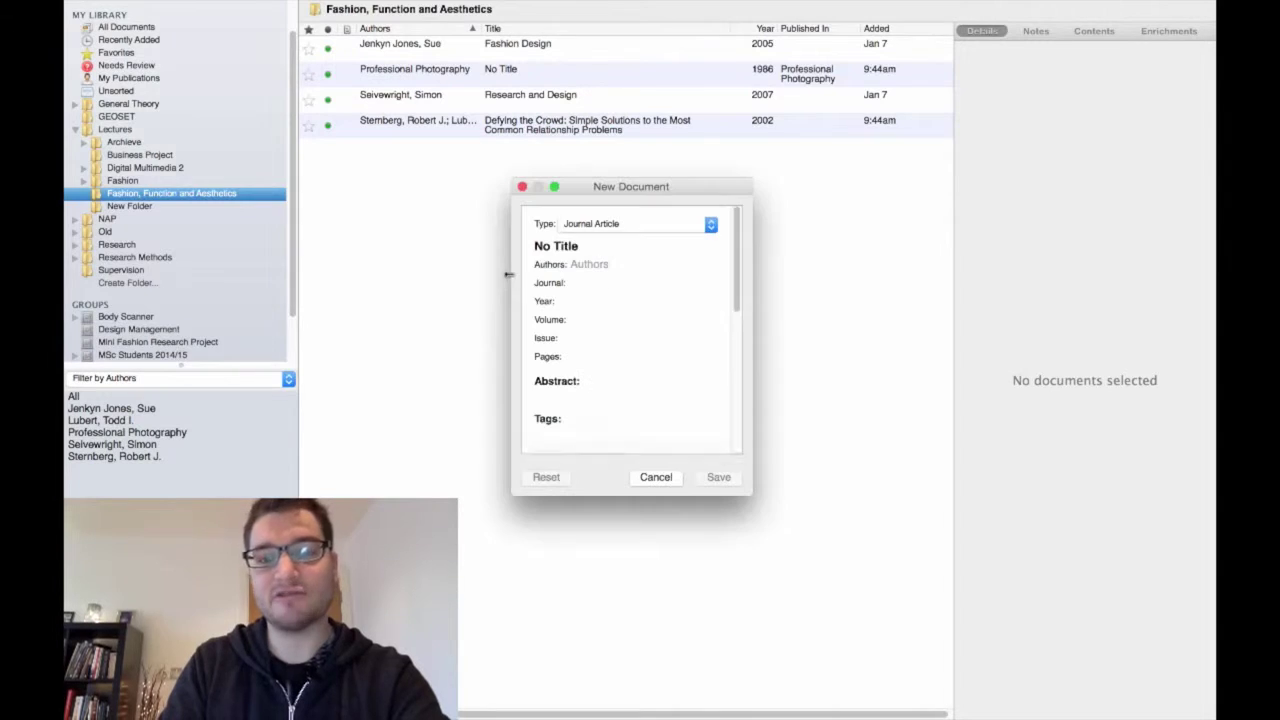
{"action": "left_click", "coordinate": [716, 226]}
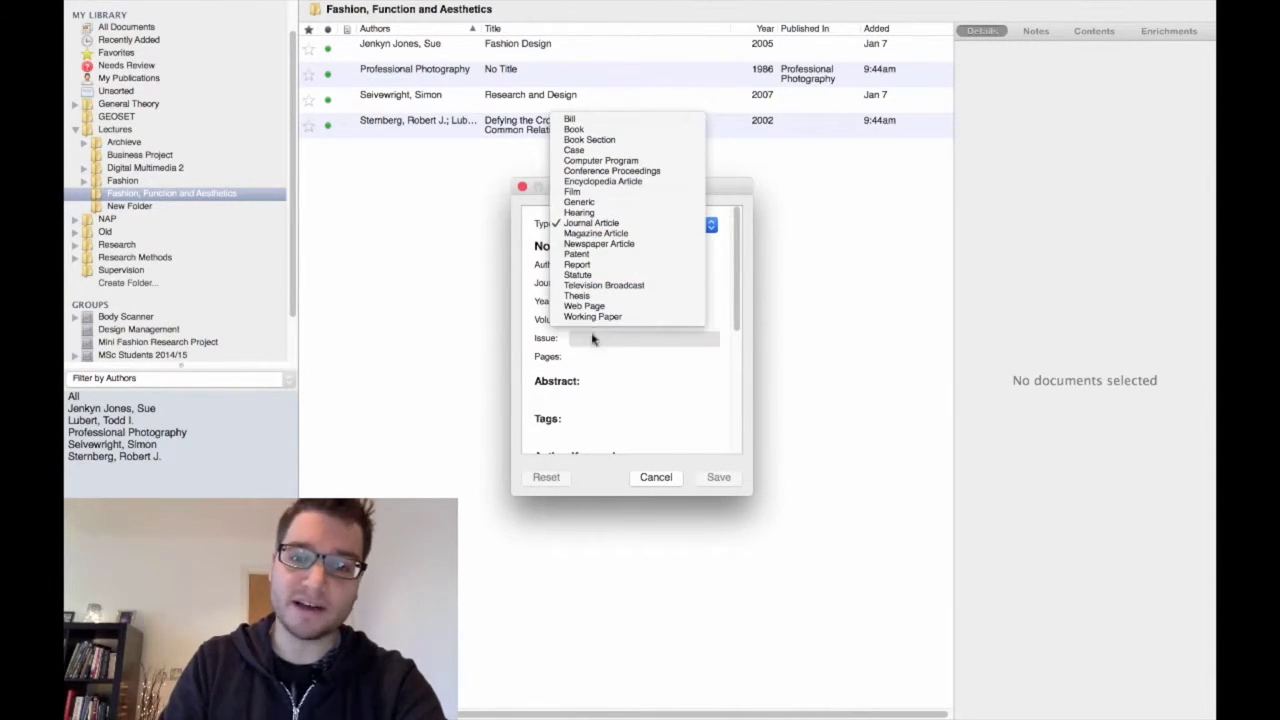
{"action": "left_click", "coordinate": [660, 480]}
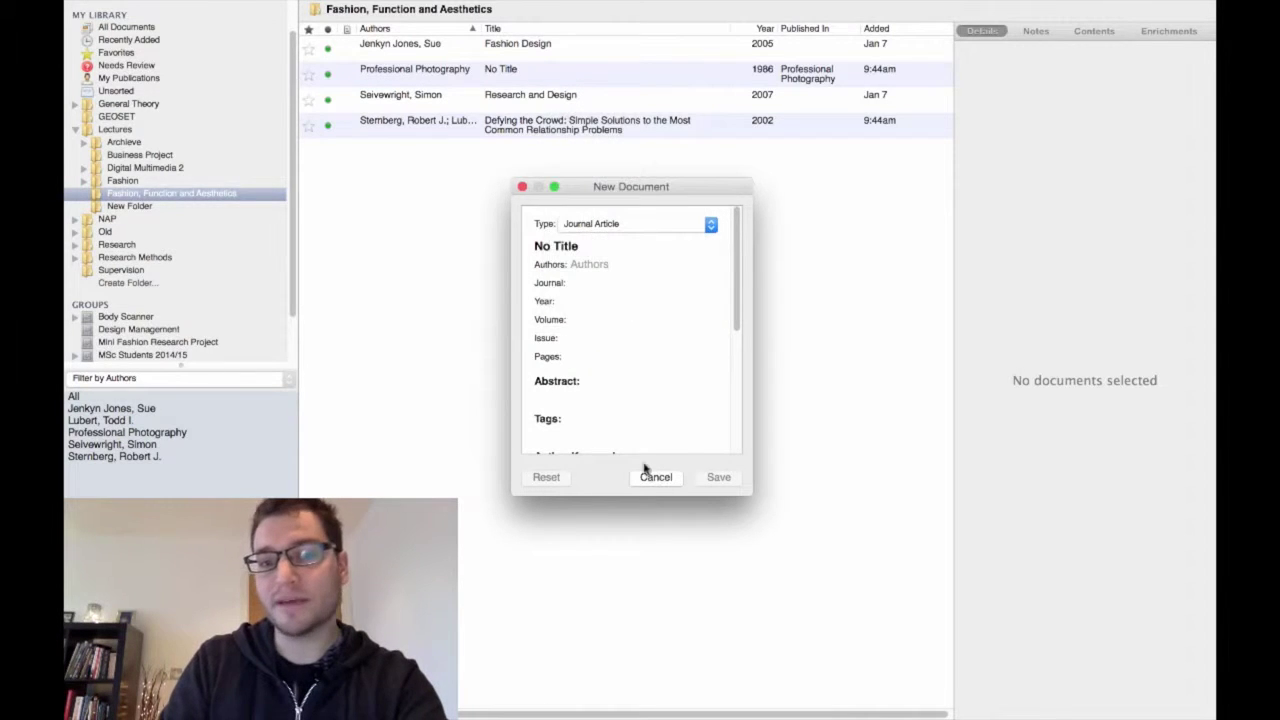
Return to the painting page in Safari and show the Favorites bookmarks list.
{"action": "key", "text": "ctrl+Up"}
{"action": "left_click", "coordinate": [810, 78]}
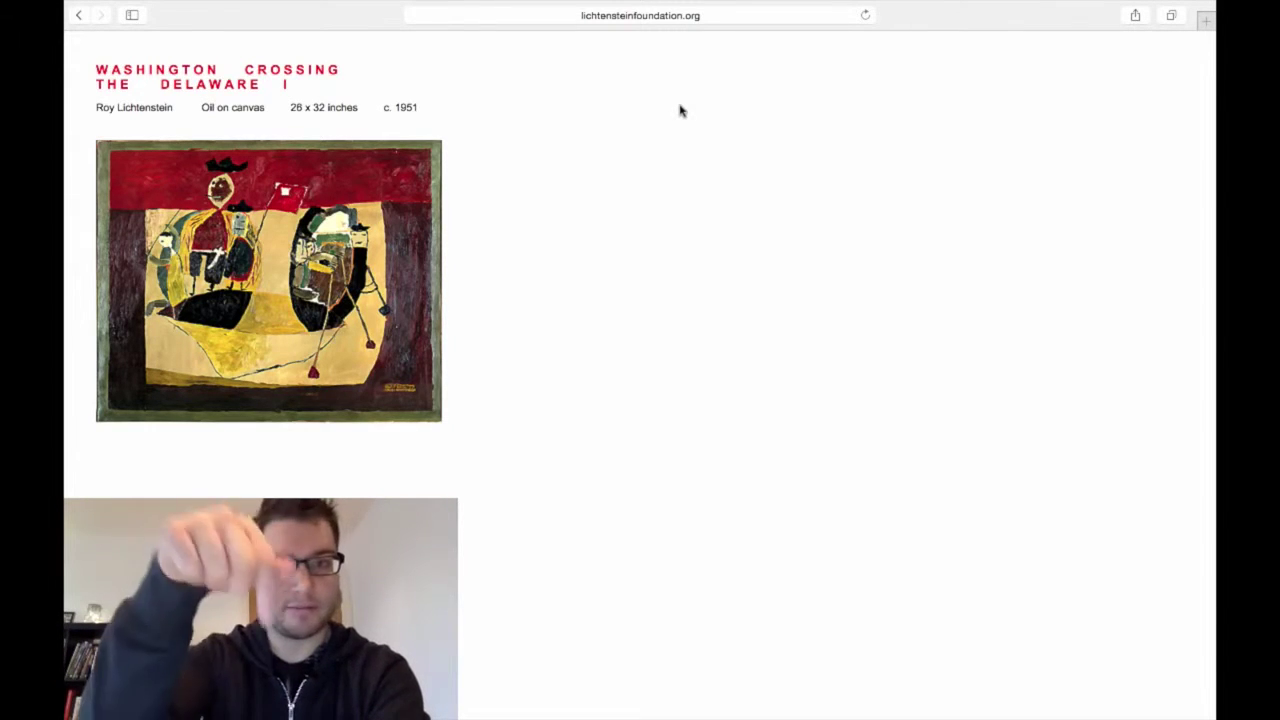
{"action": "left_click", "coordinate": [729, 16]}
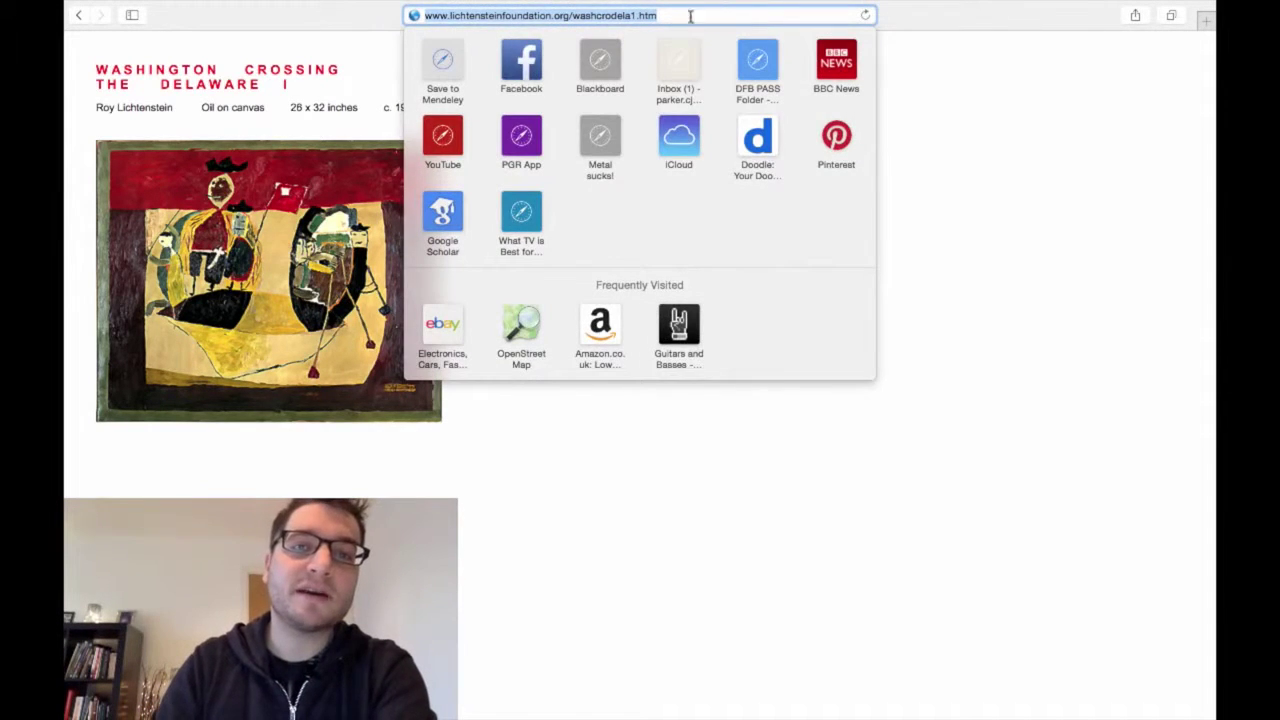
Launch Save to Mendeley and file the page into the Fashion, Function and Aesthetics folder.
{"action": "left_click", "coordinate": [445, 62]}
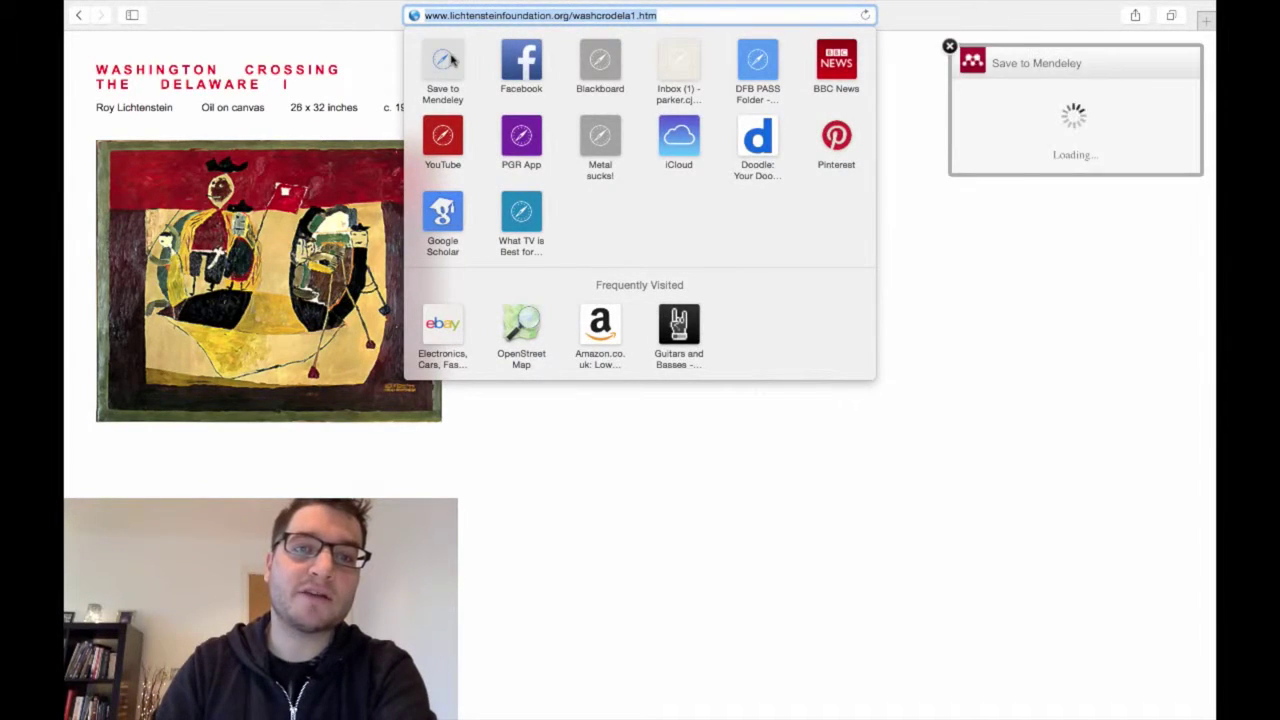
{"action": "left_click", "coordinate": [935, 311]}
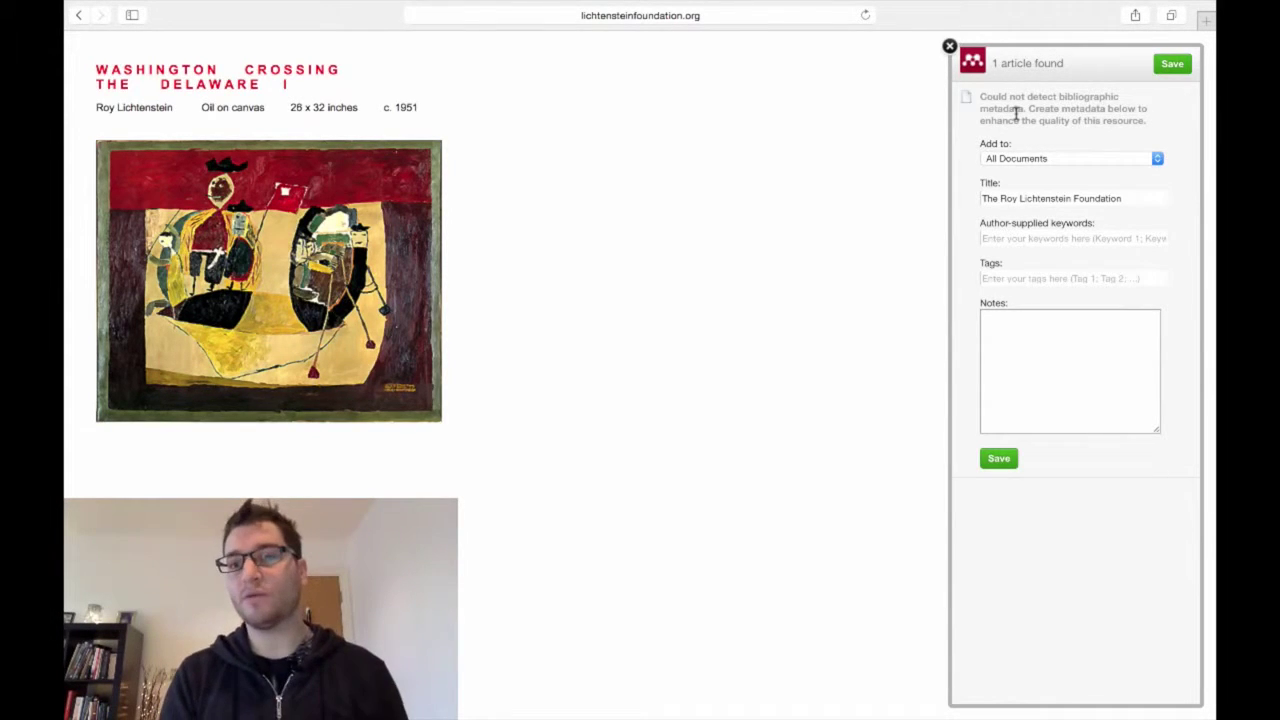
{"action": "left_click", "coordinate": [1058, 160]}
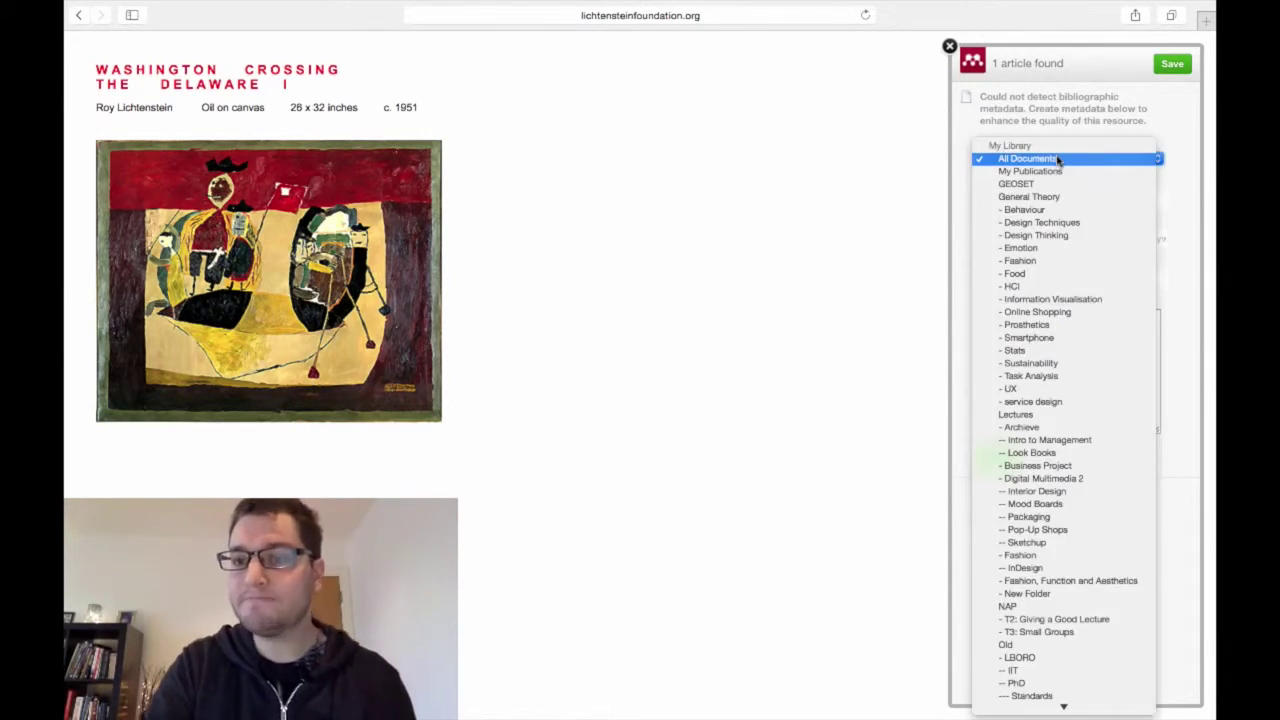
{"action": "scroll", "coordinate": [1070, 335], "scroll_direction": "down", "scroll_amount": 5}
{"action": "scroll", "coordinate": [1070, 335], "scroll_direction": "down", "scroll_amount": 4}
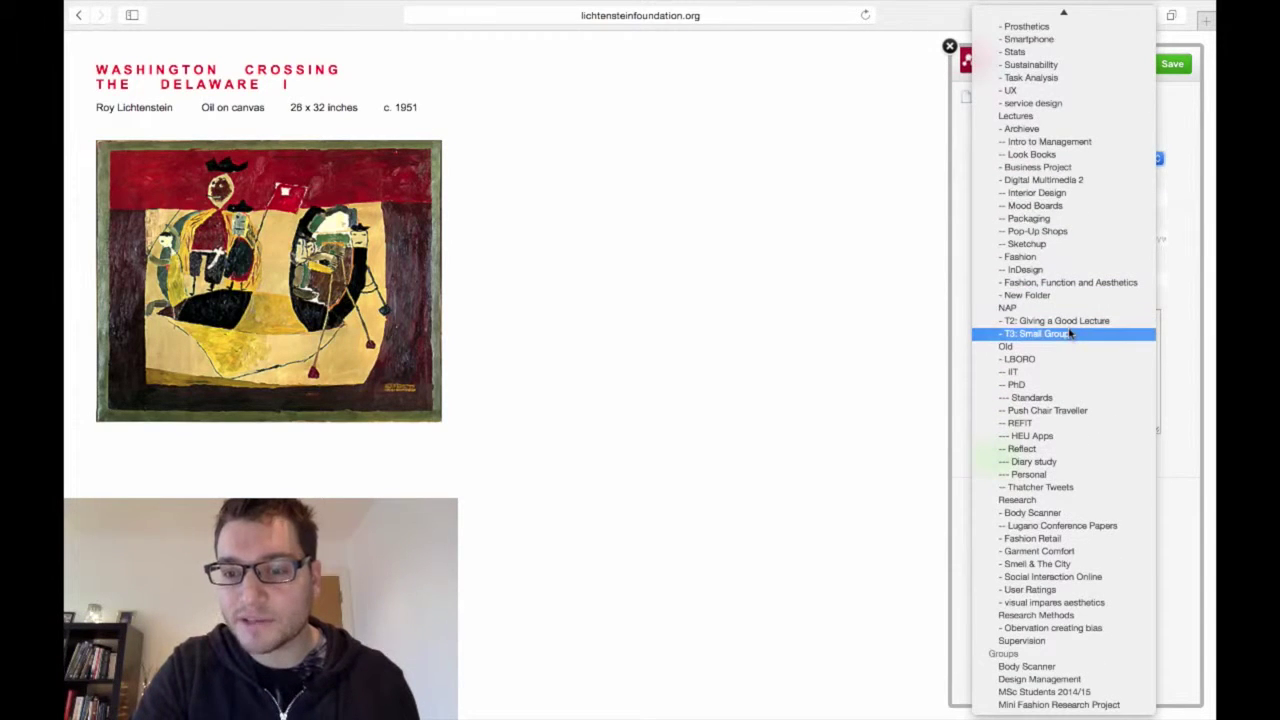
{"action": "scroll", "coordinate": [1070, 335], "scroll_direction": "up", "scroll_amount": 2}
{"action": "scroll", "coordinate": [1100, 260], "scroll_direction": "up", "scroll_amount": 3}
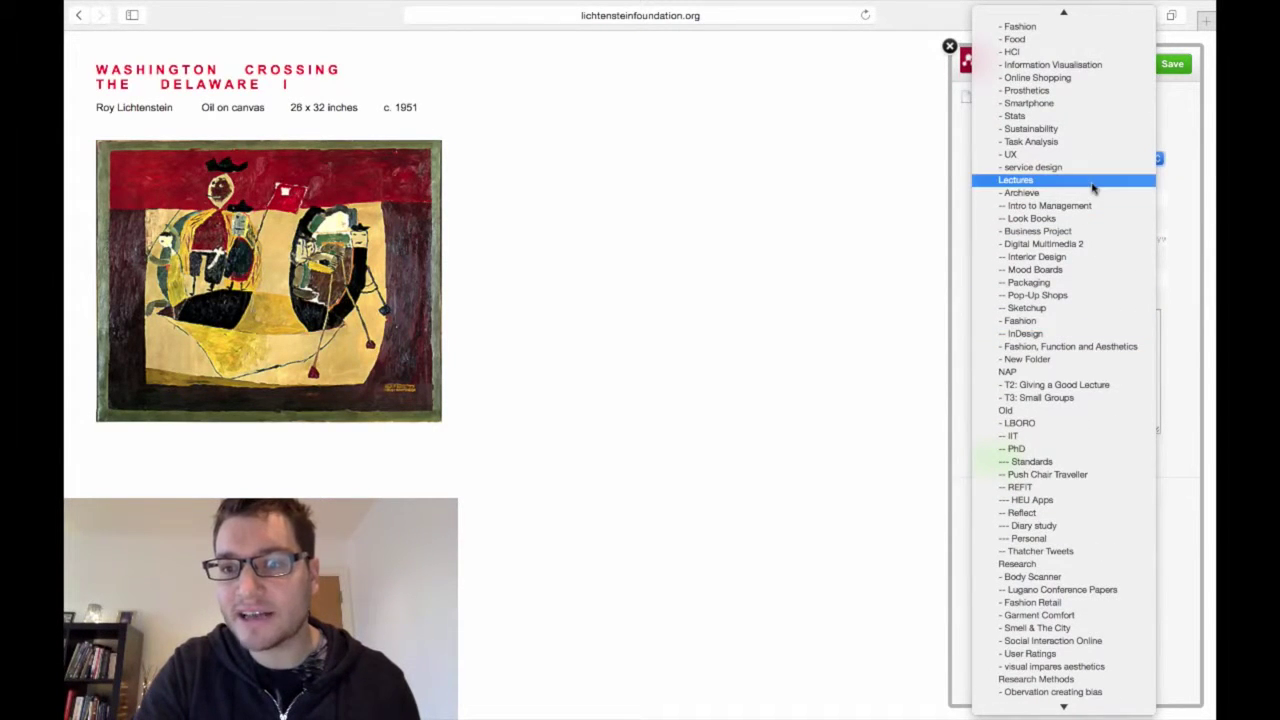
{"action": "left_click", "coordinate": [1090, 346]}
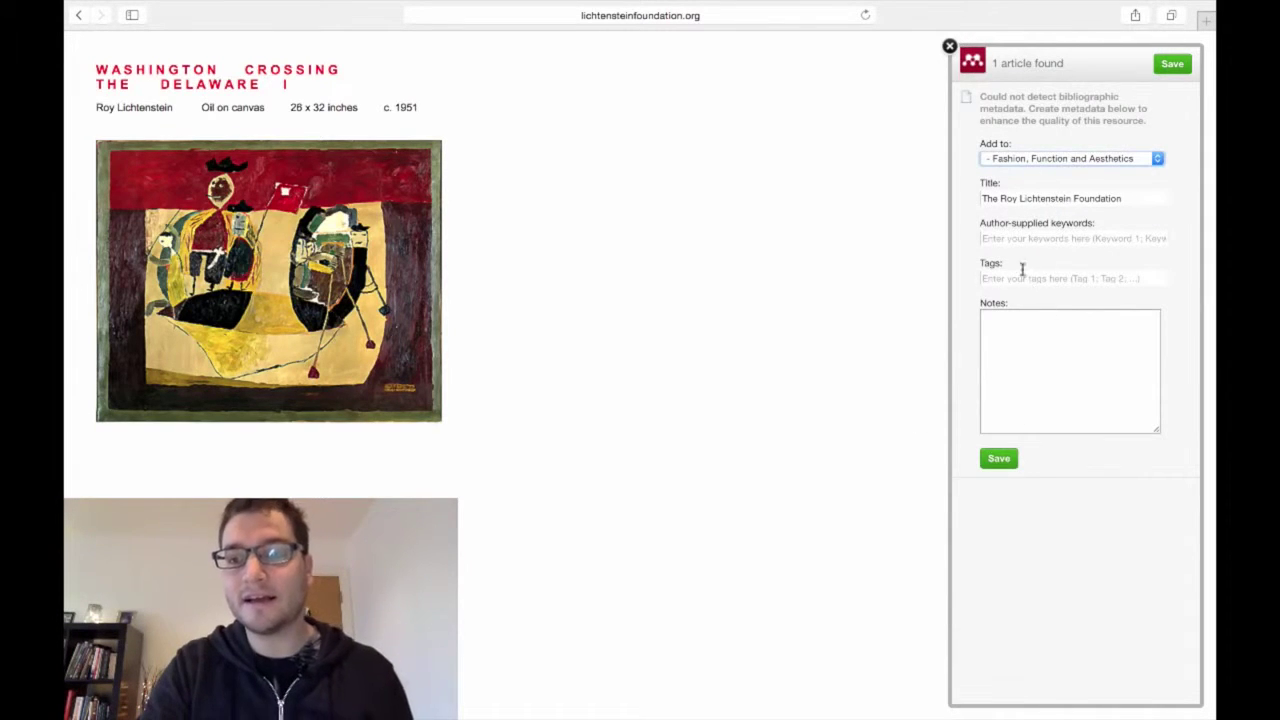
{"action": "left_click", "coordinate": [1022, 277]}
Tag the reference art; creativity; design, add a note on artistic skill, and save it.
{"action": "type", "text": "art;  creativ"}
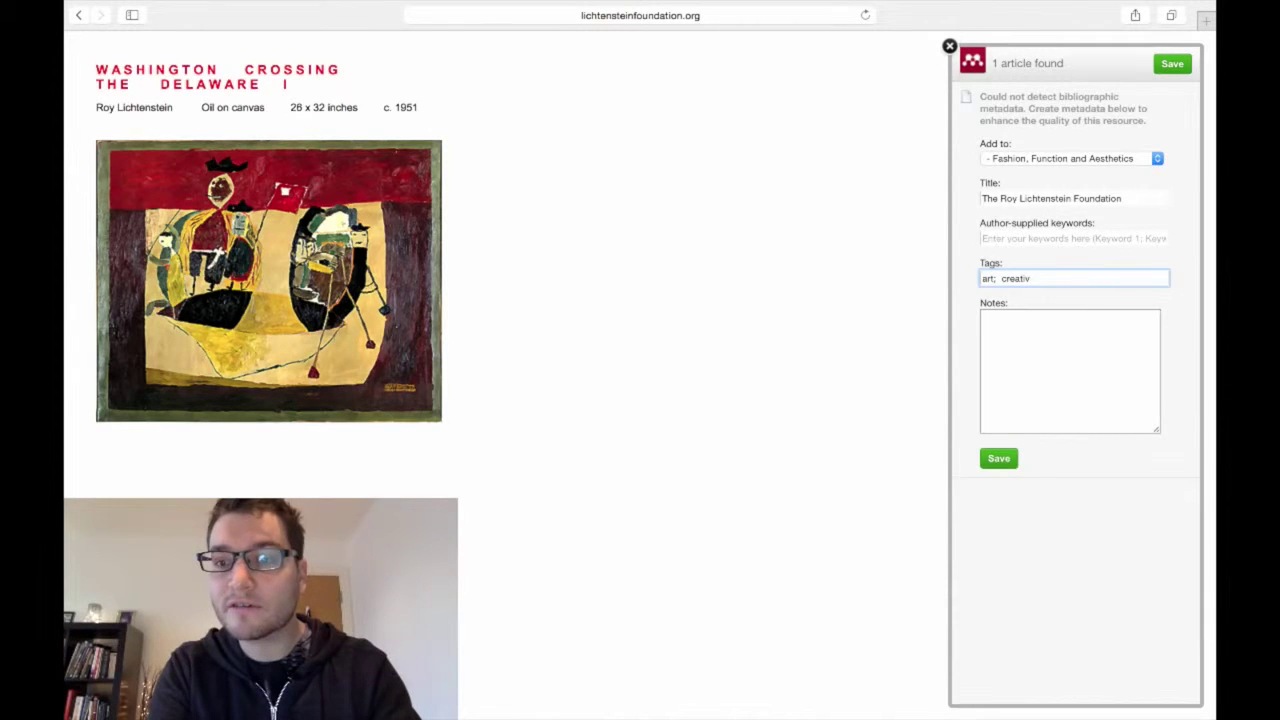
{"action": "type", "text": "ity; design"}
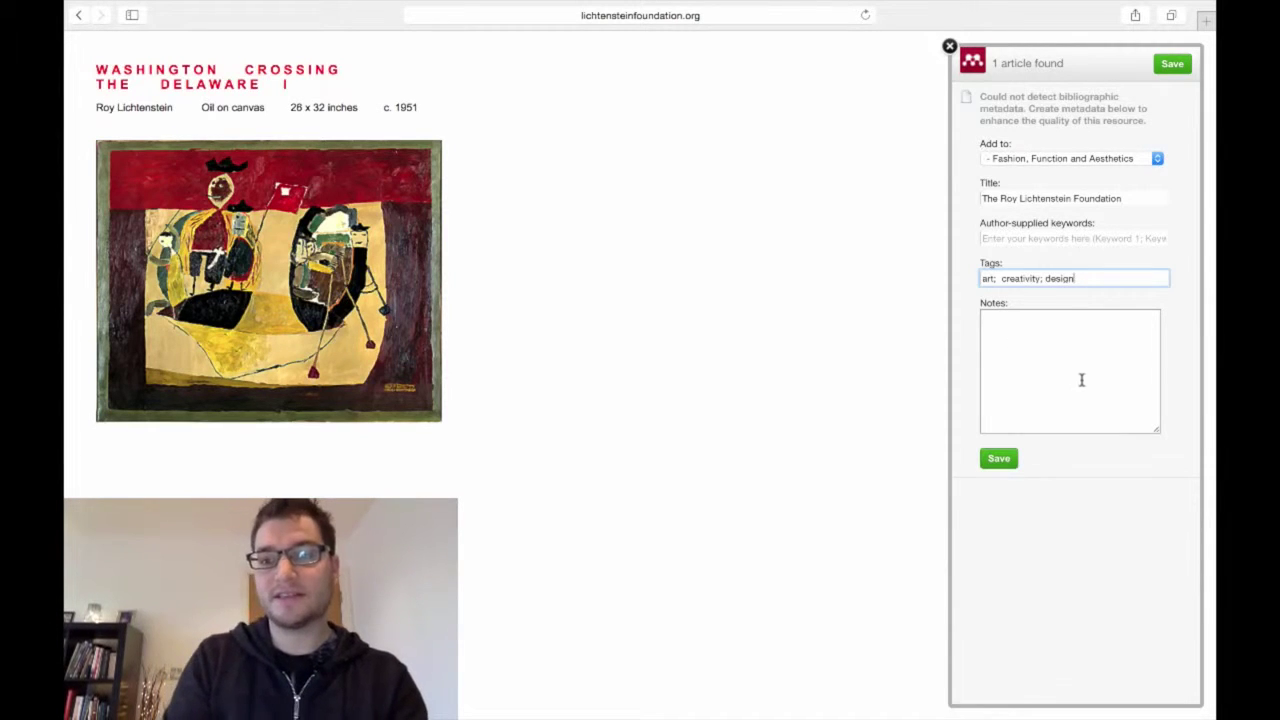
{"action": "left_click", "coordinate": [1082, 379]}
{"action": "type", "text": "This is a great piece of art for showing that artistic skill is not always essential."}
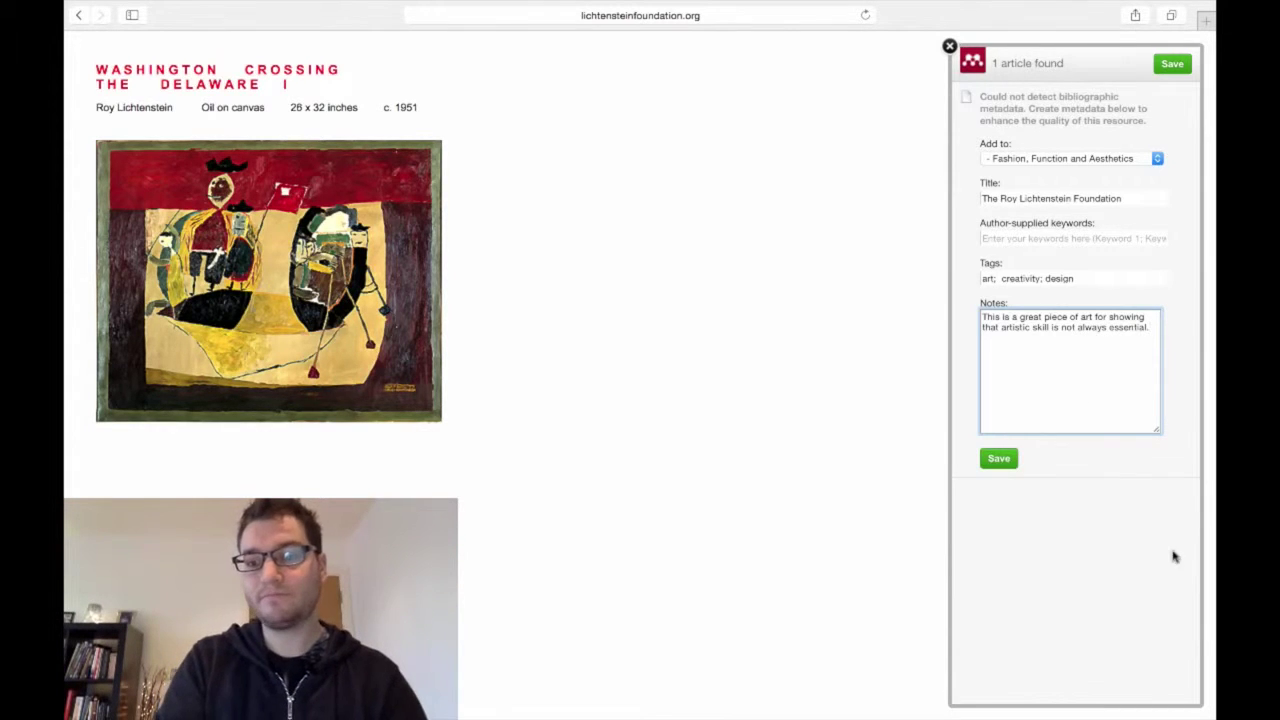
{"action": "left_click", "coordinate": [998, 459]}
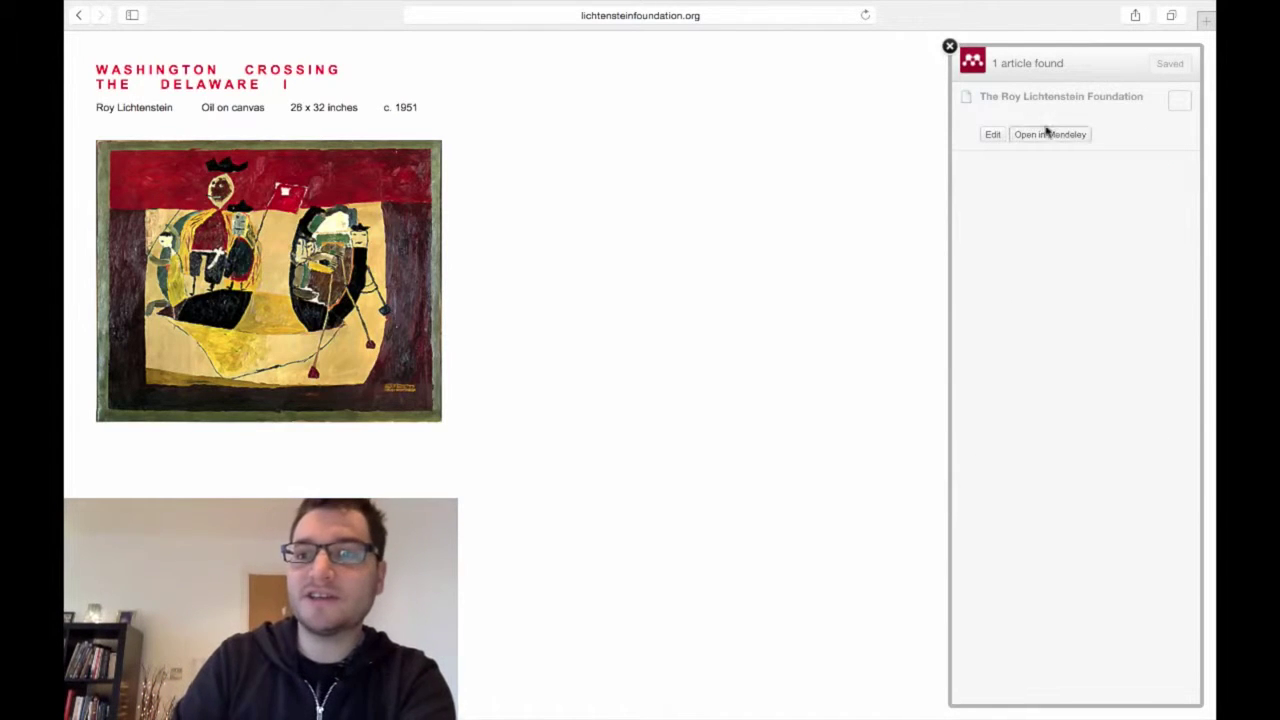
{"action": "left_click", "coordinate": [950, 47]}
In Mendeley Desktop, sync the Fashion, Function and Aesthetics folder and open The Roy Lichtenstein Foundation entry.
{"action": "key", "text": "ctrl+Up"}
{"action": "key", "text": "ctrl+Right"}
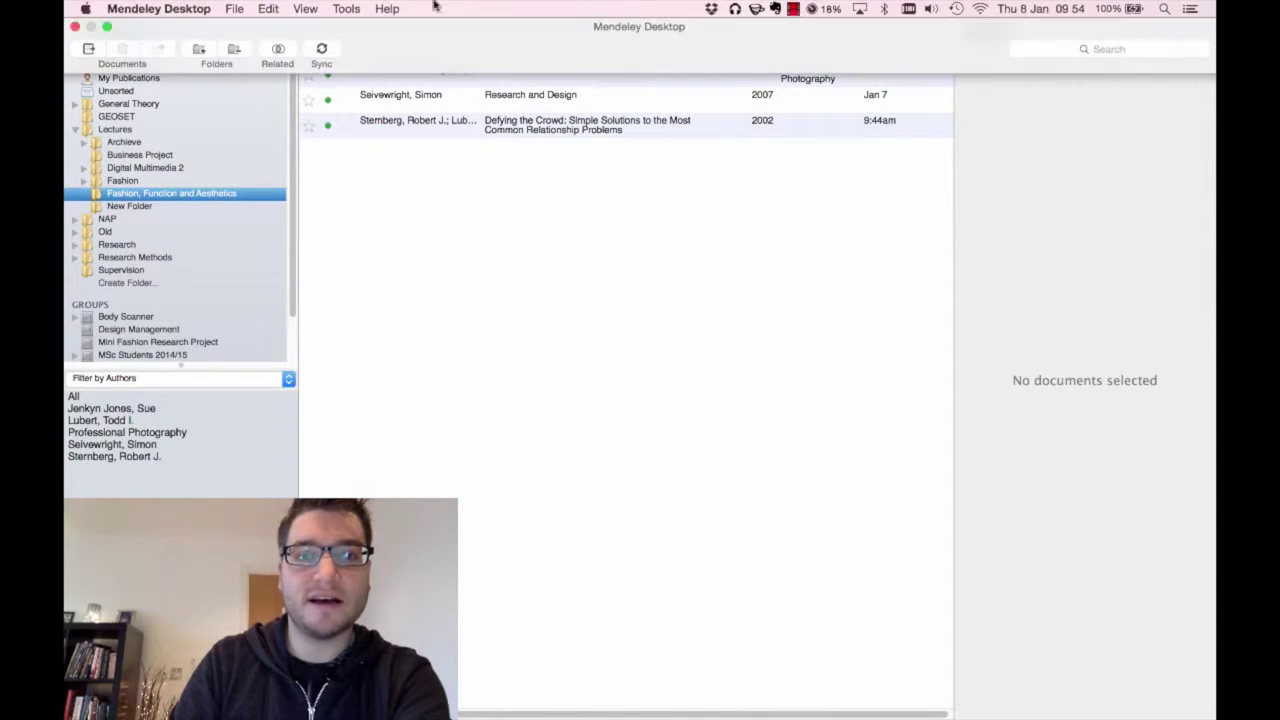
{"action": "left_click", "coordinate": [209, 195]}
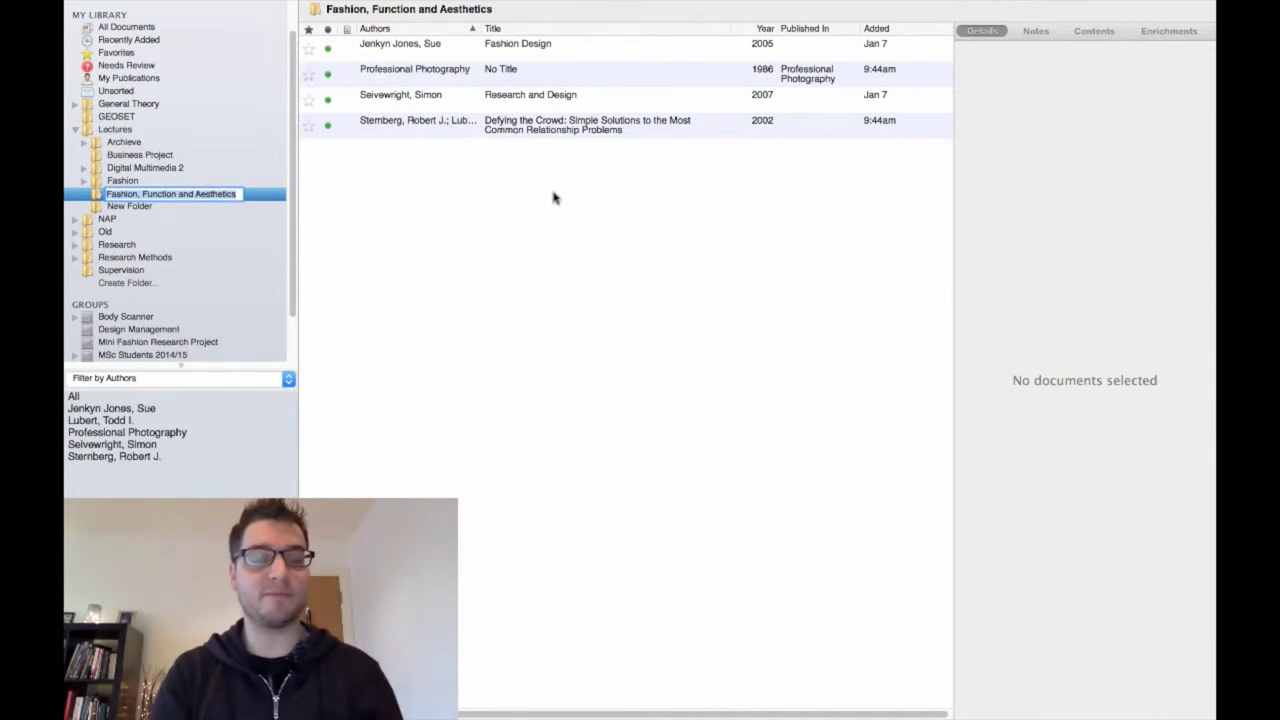
{"action": "left_click", "coordinate": [323, 52]}
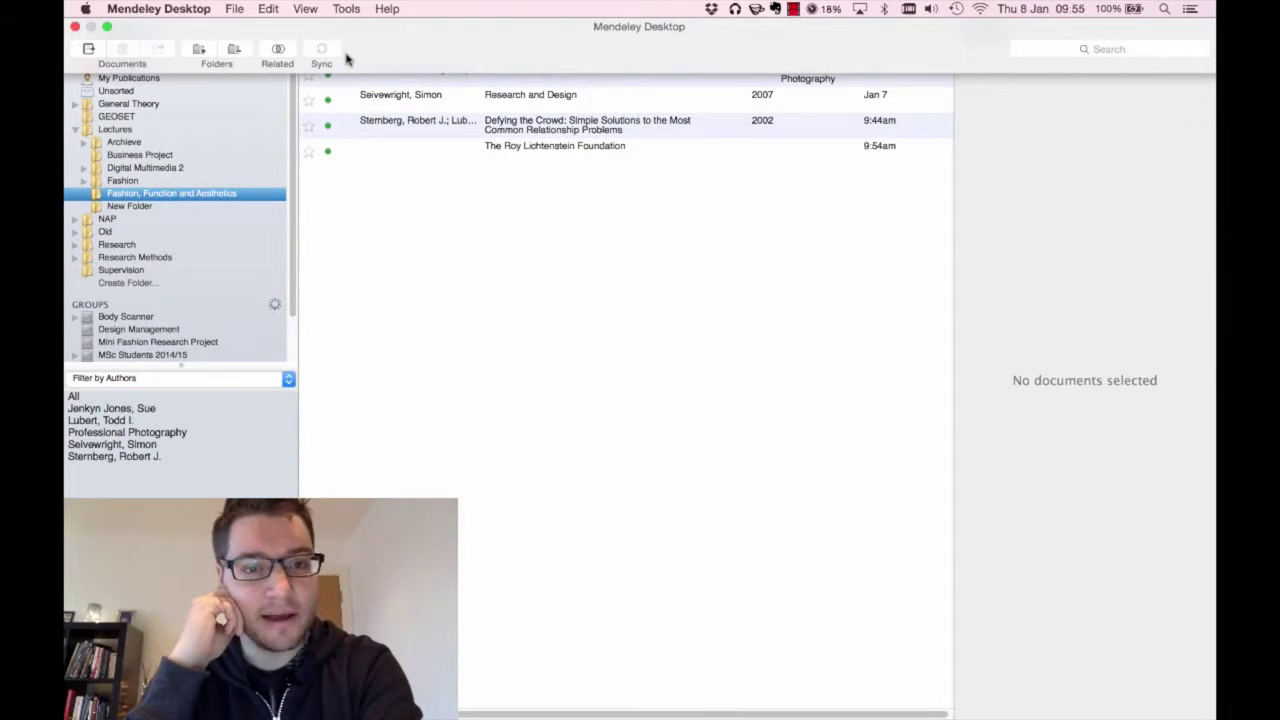
{"action": "left_click", "coordinate": [585, 155]}
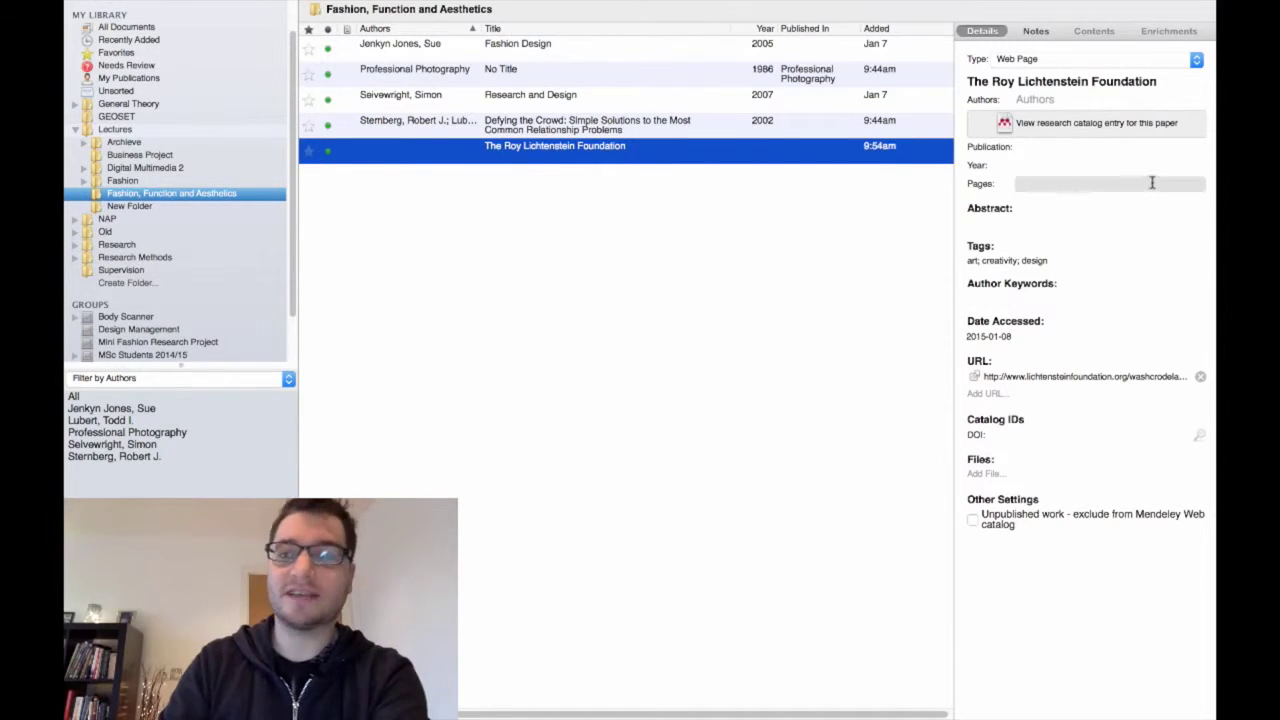
{"action": "left_click", "coordinate": [1170, 84]}
Clear the title, set publication to The Roy Lichtenstein Foundation and year to 1951.
{"action": "left_click_drag", "start_coordinate": [1170, 84], "coordinate": [938, 72]}
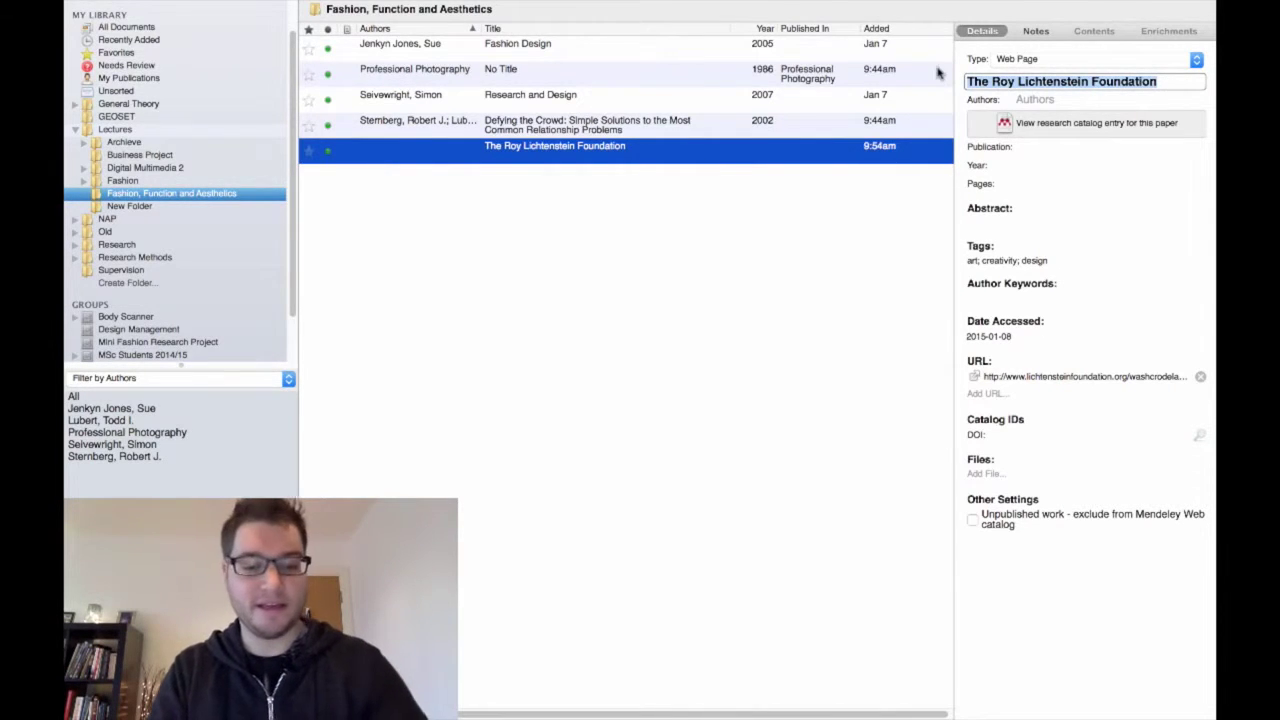
{"action": "key", "text": "BackSpace"}
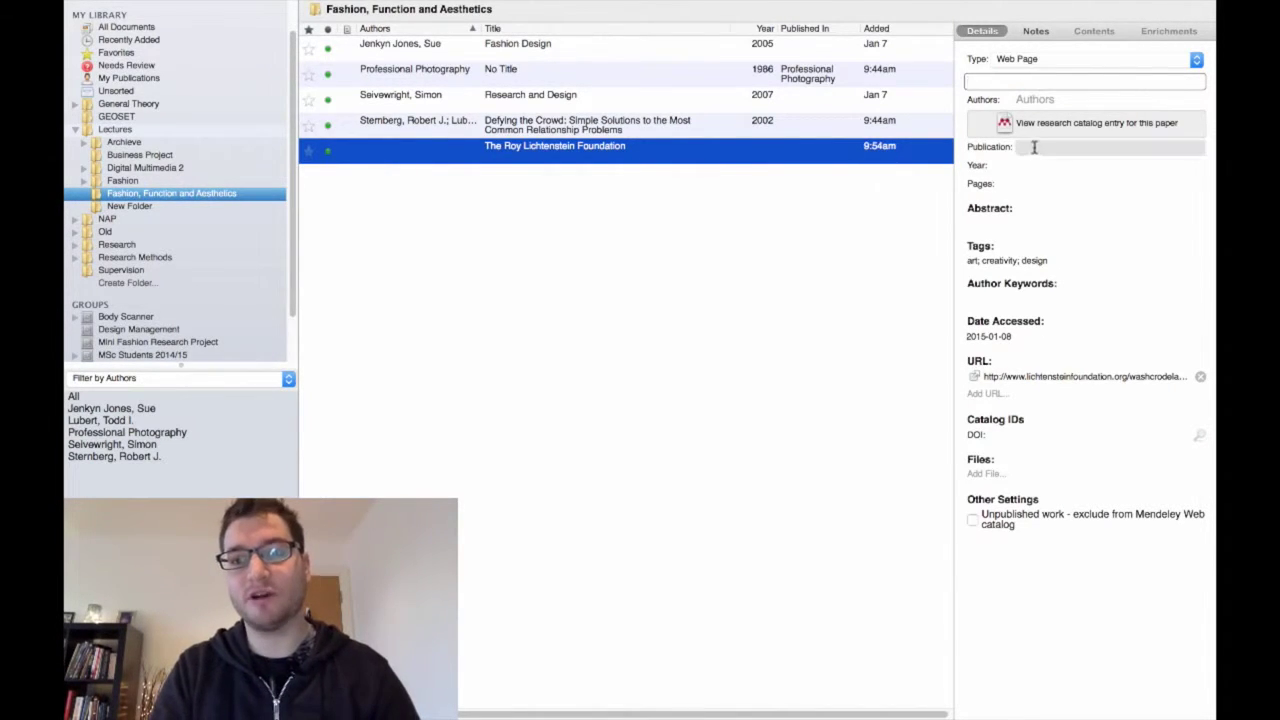
{"action": "left_click", "coordinate": [1034, 147]}
{"action": "type", "text": "The Roy Lichtenstein Foundation"}
{"action": "left_click", "coordinate": [1034, 184]}
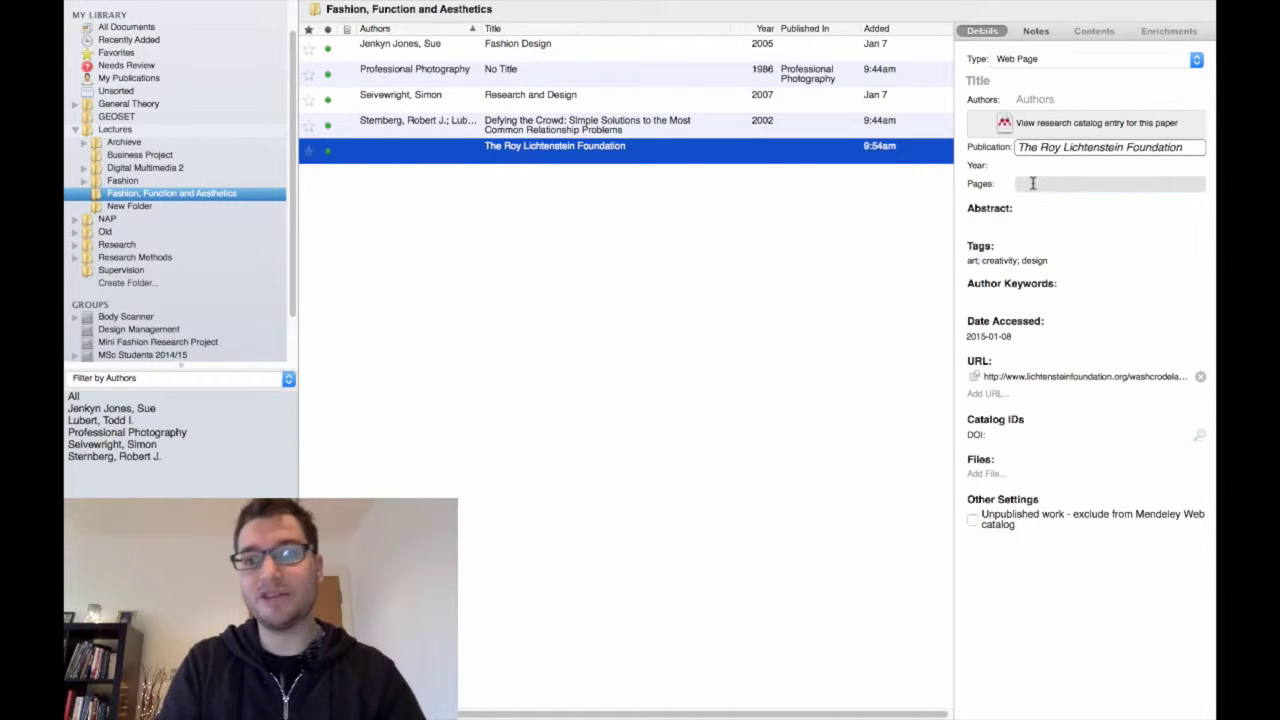
{"action": "left_click", "coordinate": [1056, 169]}
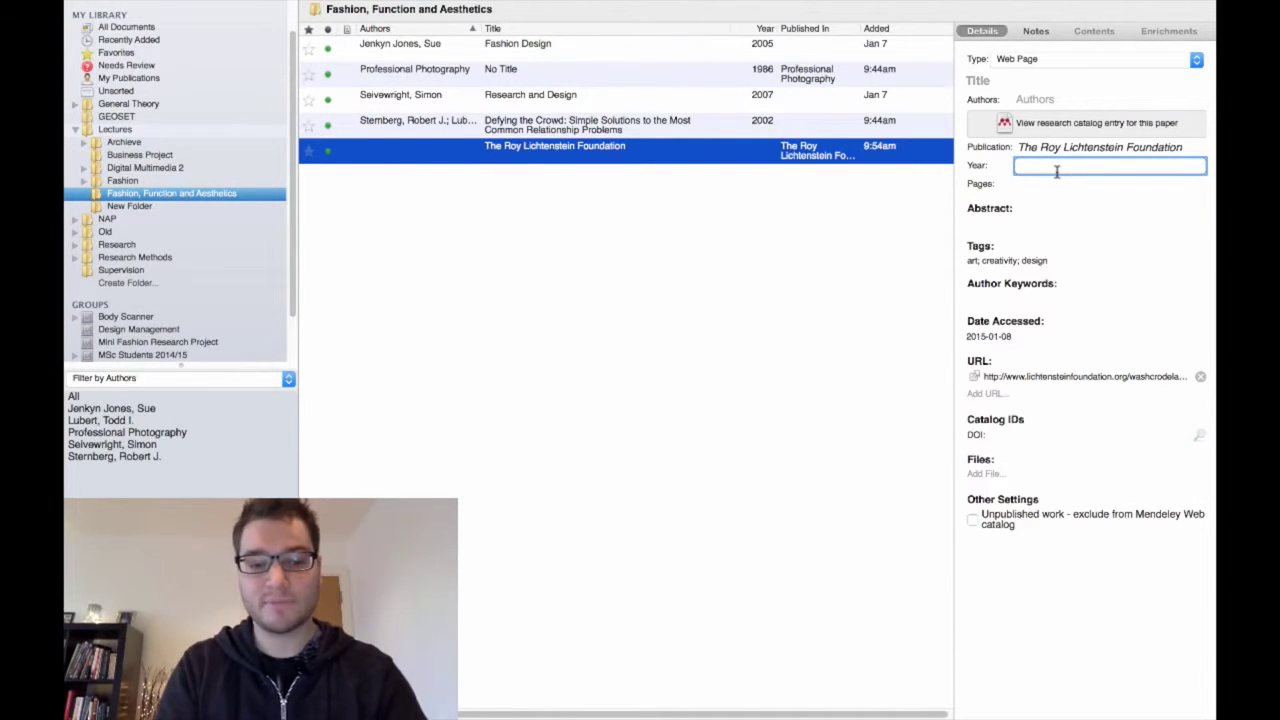
{"action": "type", "text": "1951"}
{"action": "key", "text": "Return"}
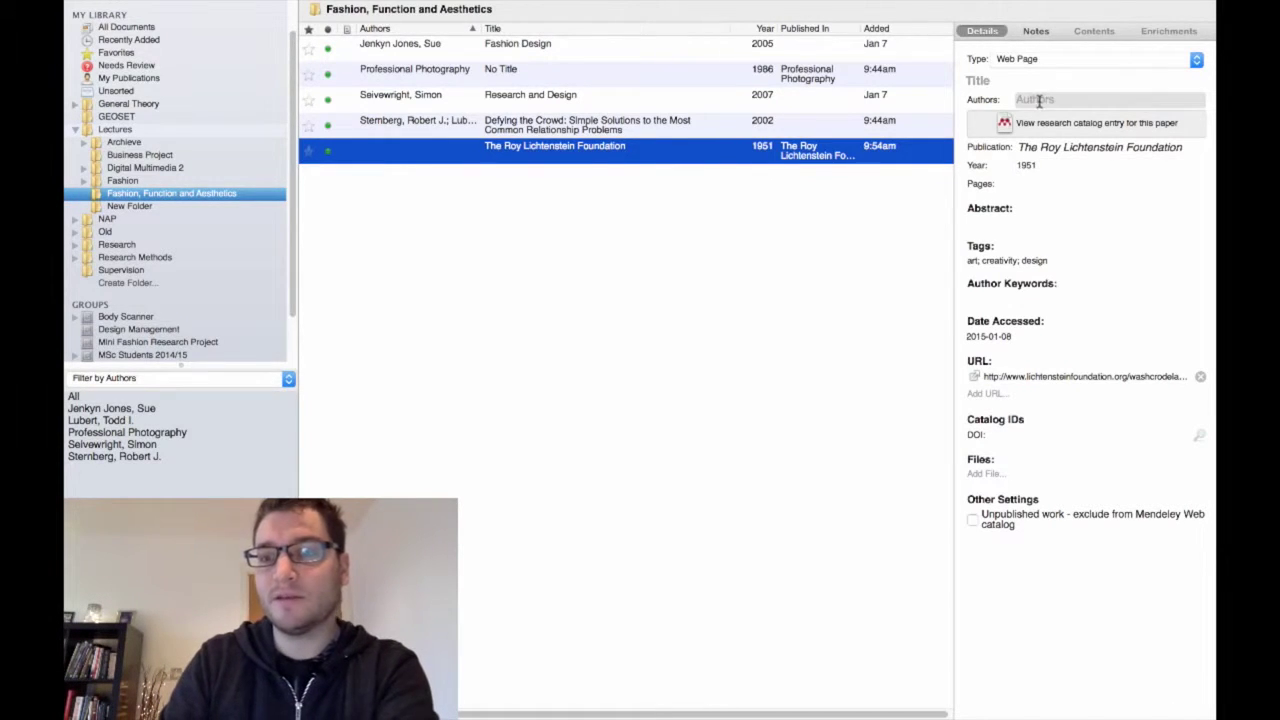
Enter Roy Lichtenstein as the entry's author, accepting the Lichtenstein, Roy suggestion.
{"action": "left_click", "coordinate": [1121, 147]}
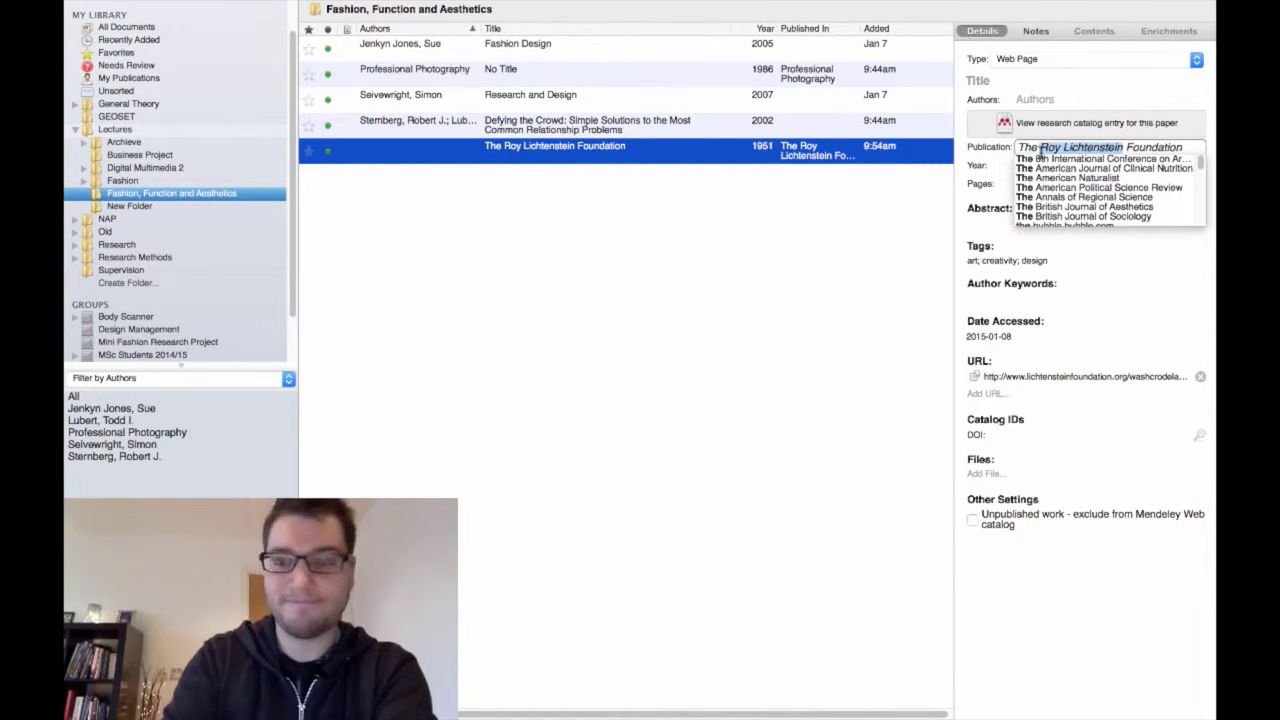
{"action": "left_click", "coordinate": [1103, 101]}
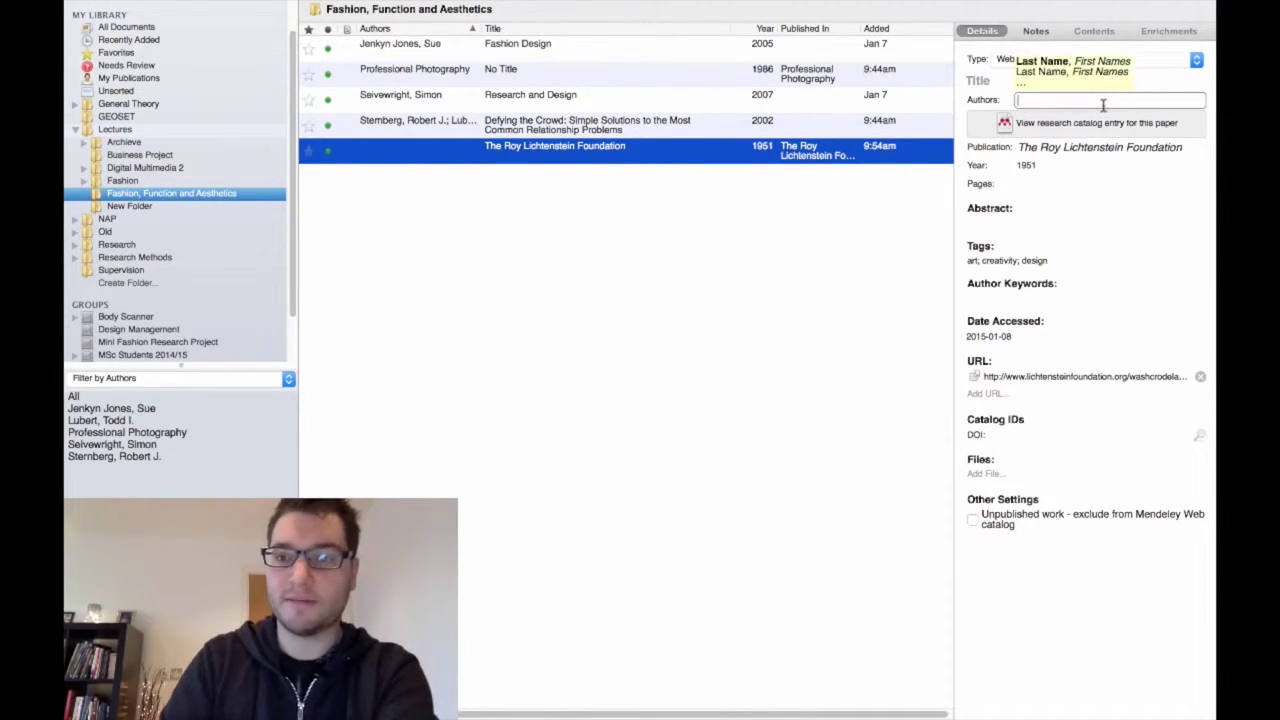
{"action": "type", "text": "Roy Lichtenstein"}
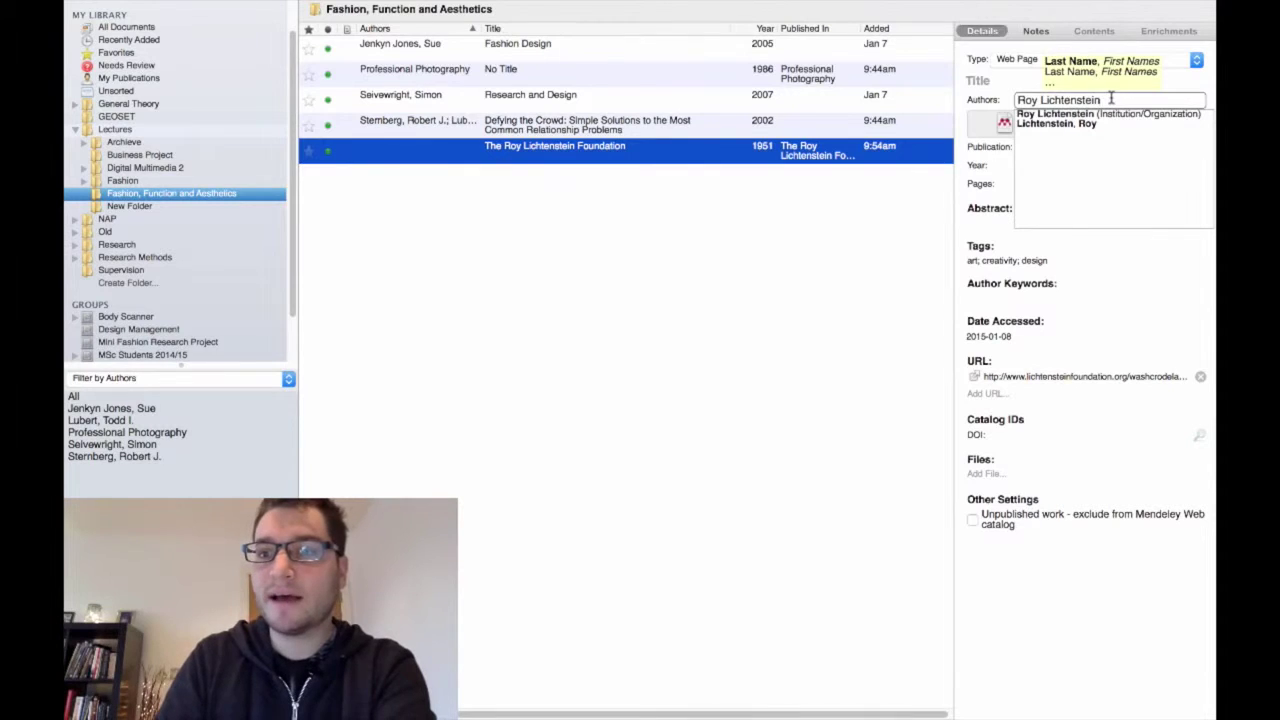
{"action": "left_click", "coordinate": [1068, 124]}
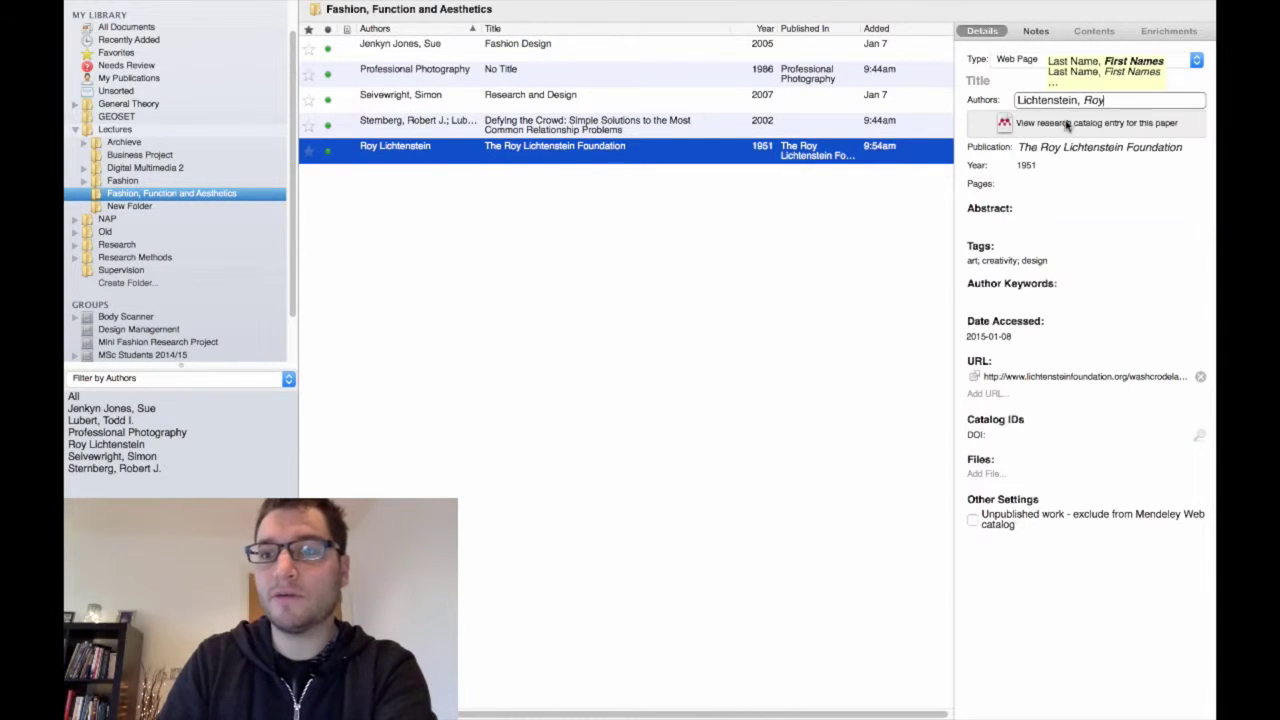
{"action": "key", "text": "Return"}
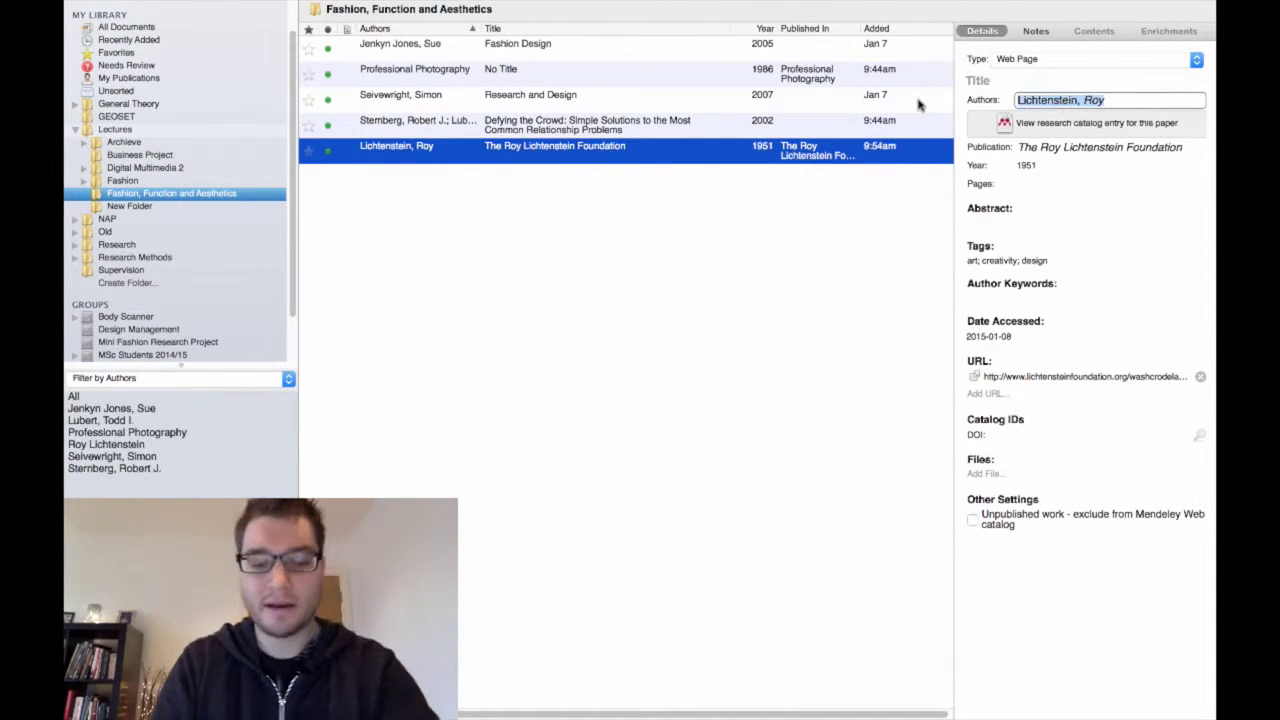
{"action": "left_click", "coordinate": [1027, 101]}
{"action": "type", "text": "Roy"}
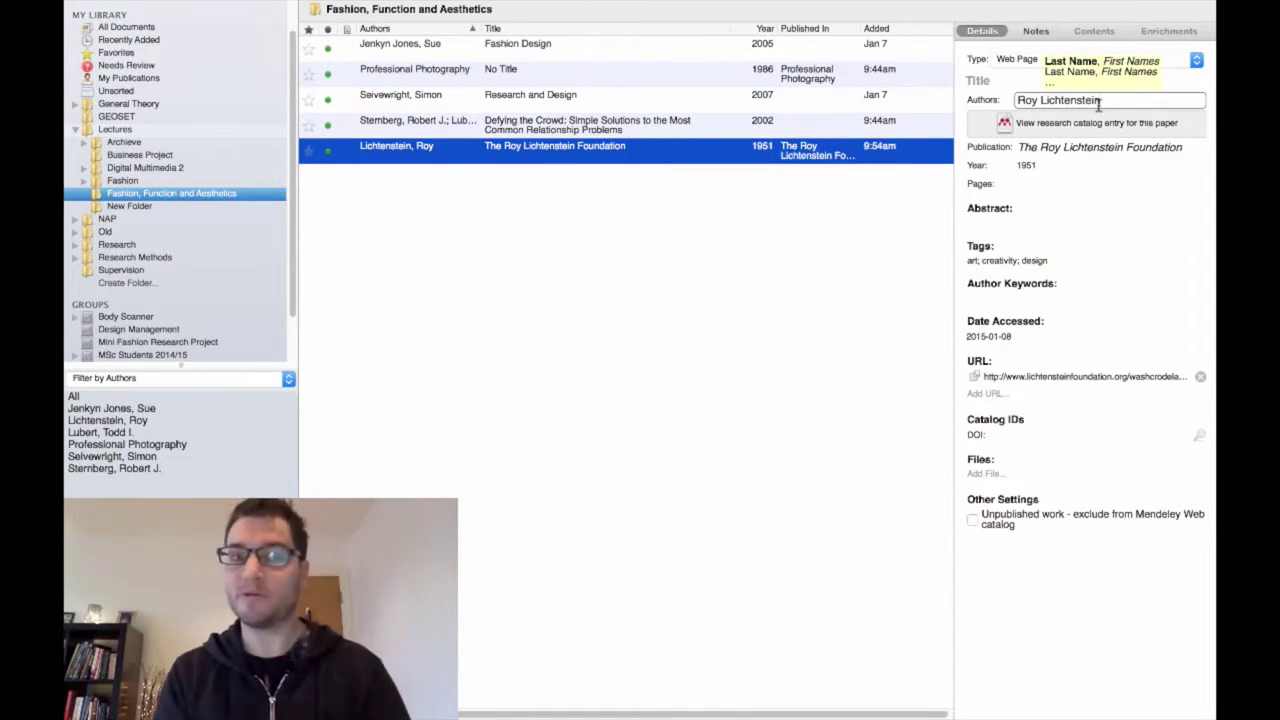
{"action": "key", "text": "Return"}
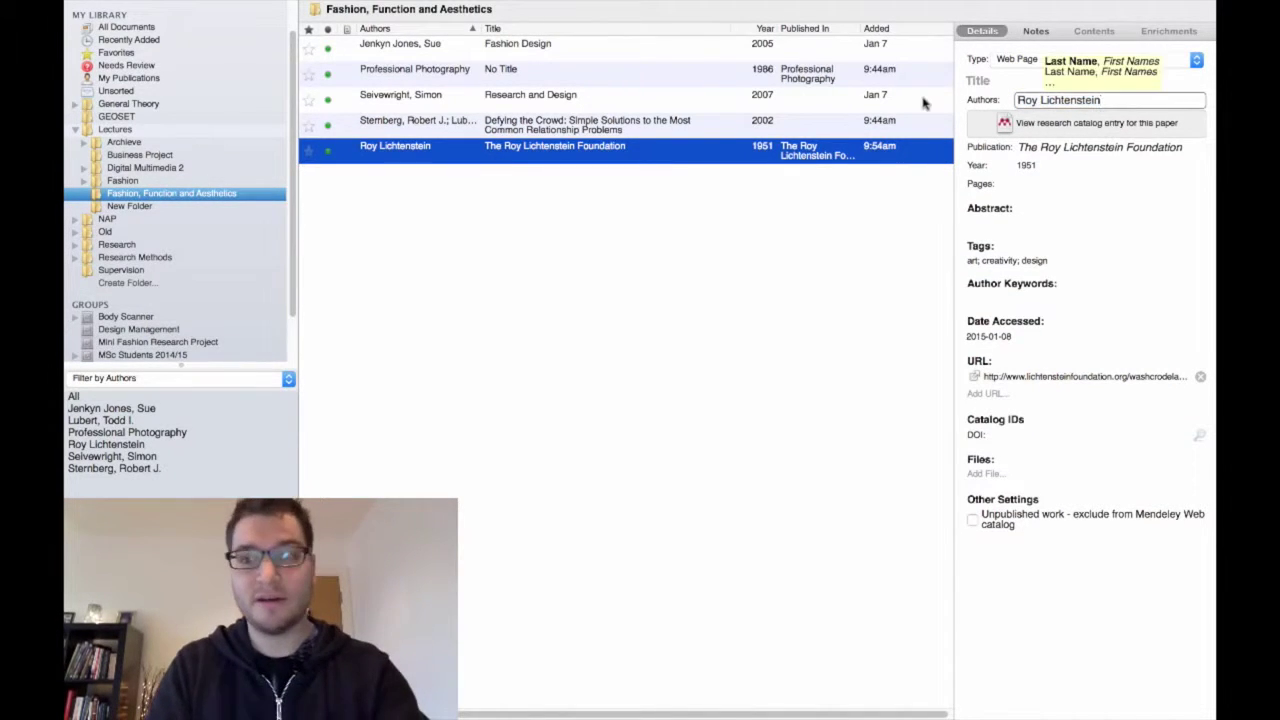
Re-edit the author down to Lichtenstein and confirm the 'Lichtenstein, Roy' suggestion.
{"action": "left_click", "coordinate": [1112, 123]}
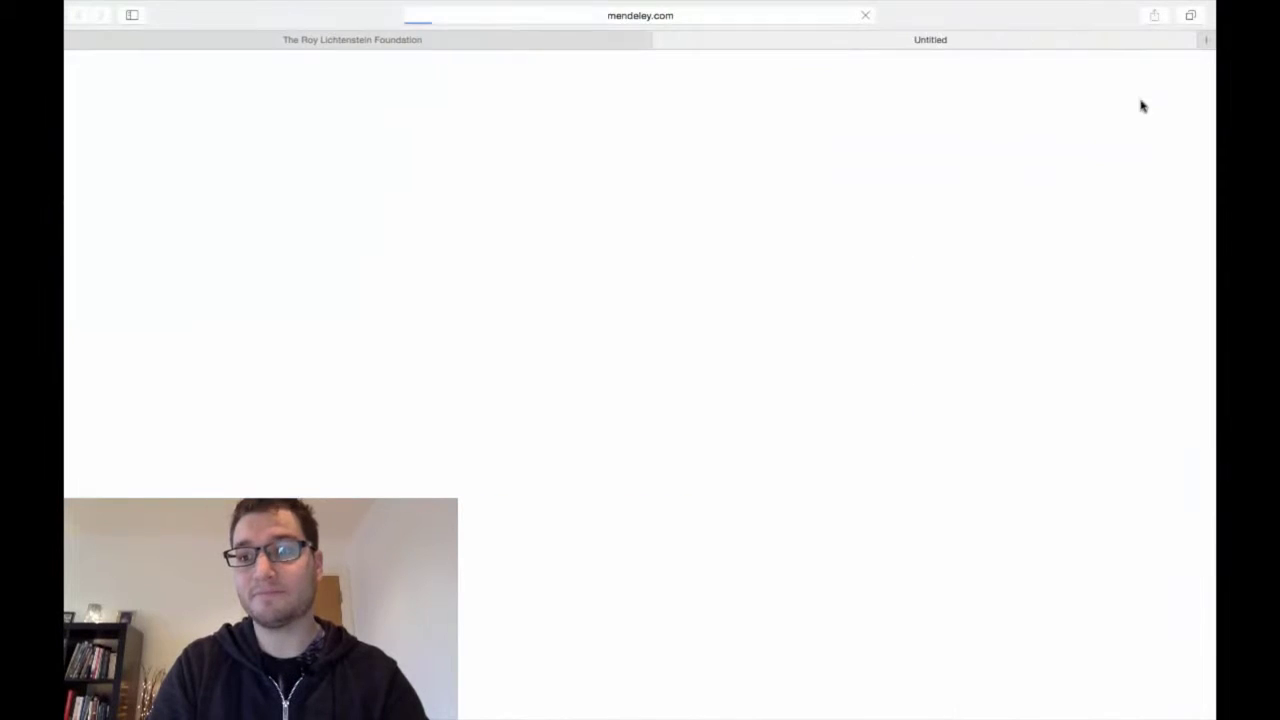
{"action": "key", "text": "ctrl+Up"}
{"action": "left_click", "coordinate": [1010, 50]}
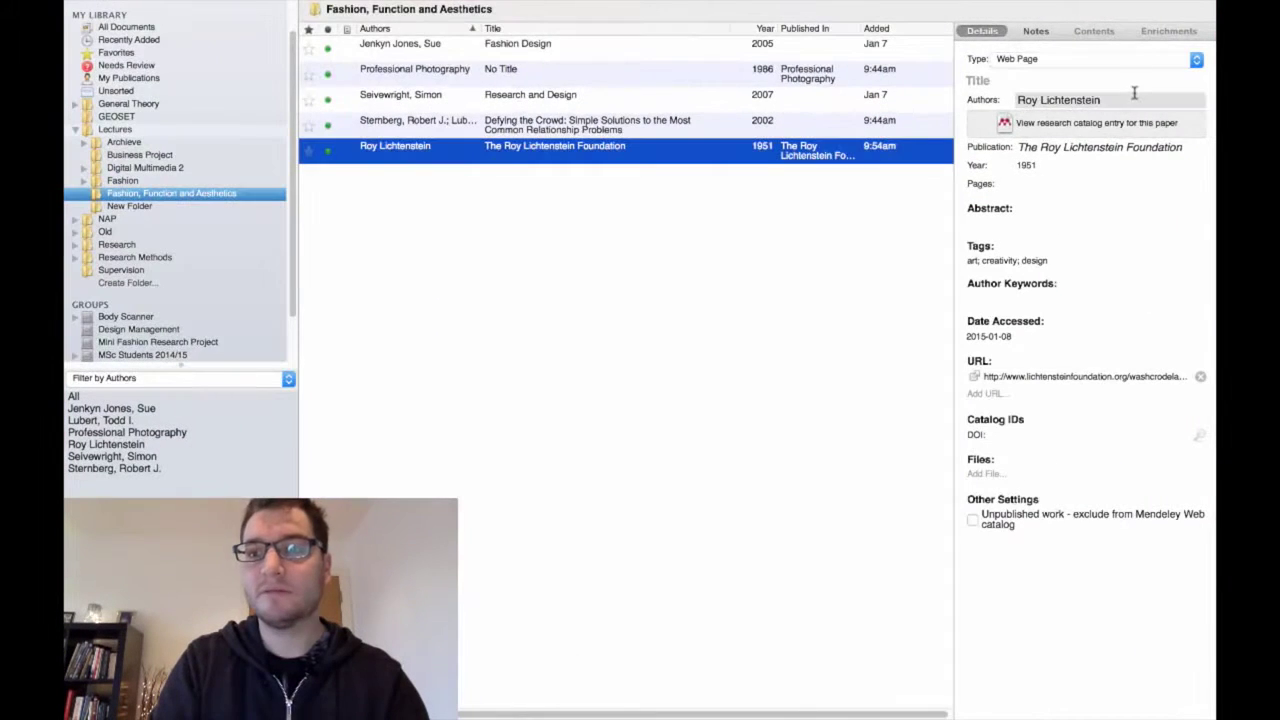
{"action": "left_click", "coordinate": [1134, 95]}
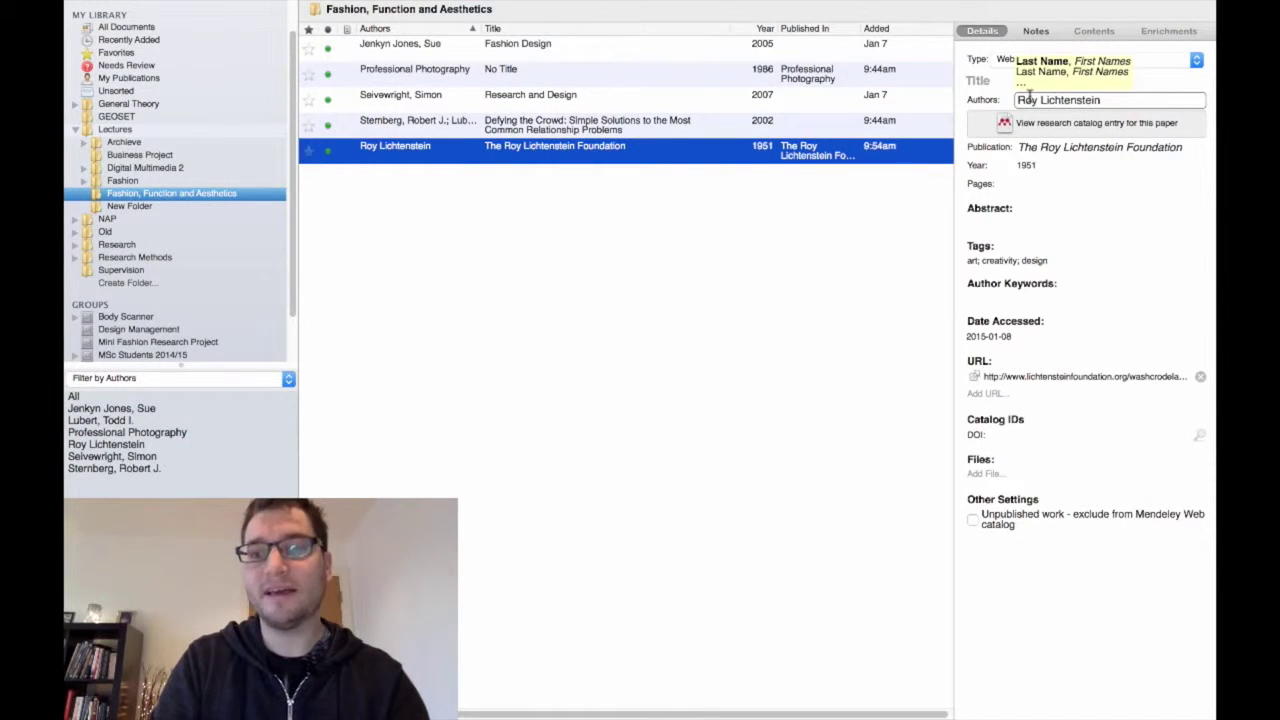
{"action": "double_click", "coordinate": [1027, 99]}
{"action": "key", "text": "BackSpace"}
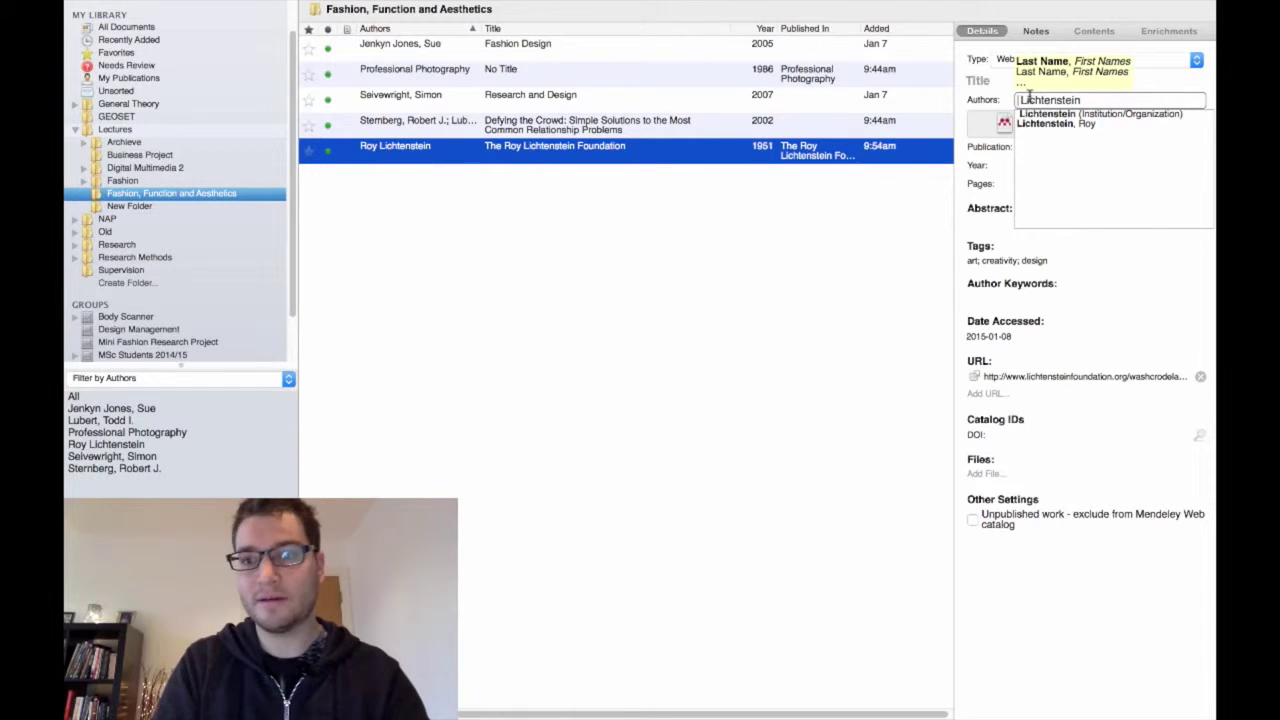
{"action": "left_click", "coordinate": [1050, 123]}
{"action": "key", "text": "Tab"}
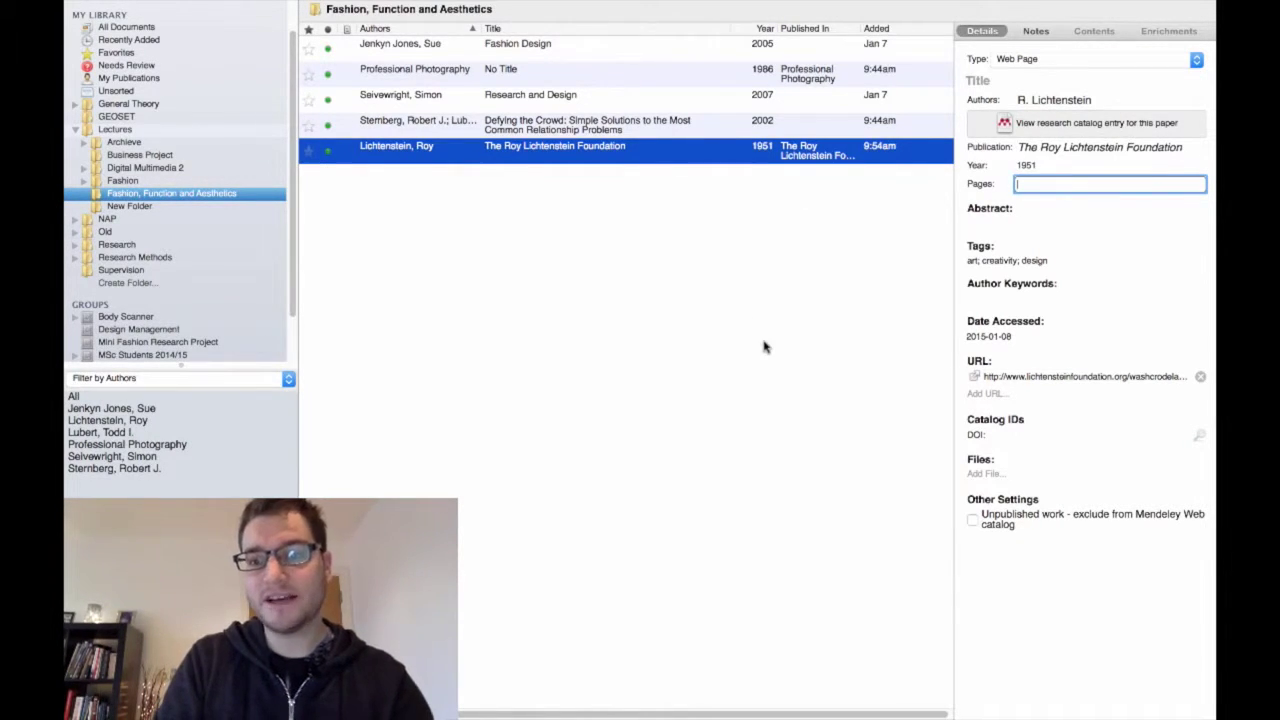
Switch to Safari's Lichtenstein Foundation tab and select the title Washington Crossing The Delaware I.
{"action": "key", "text": "ctrl+Up"}
{"action": "left_click", "coordinate": [821, 68]}
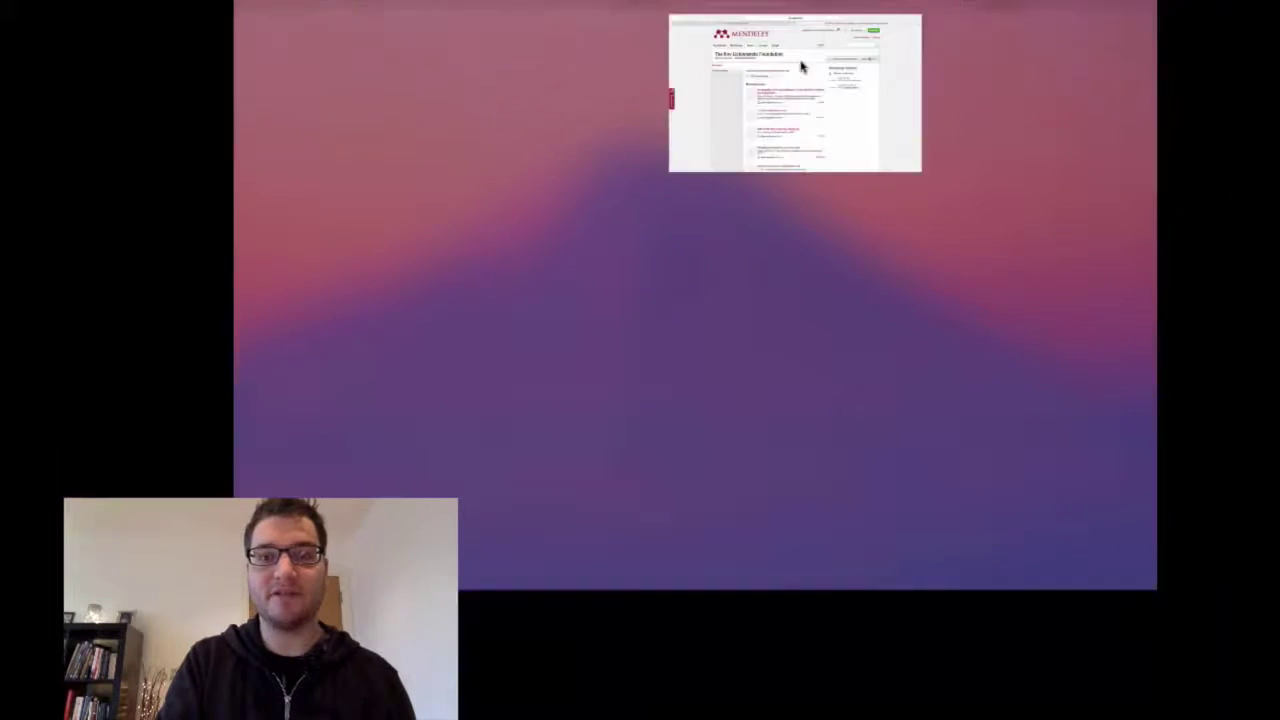
{"action": "left_click", "coordinate": [566, 42]}
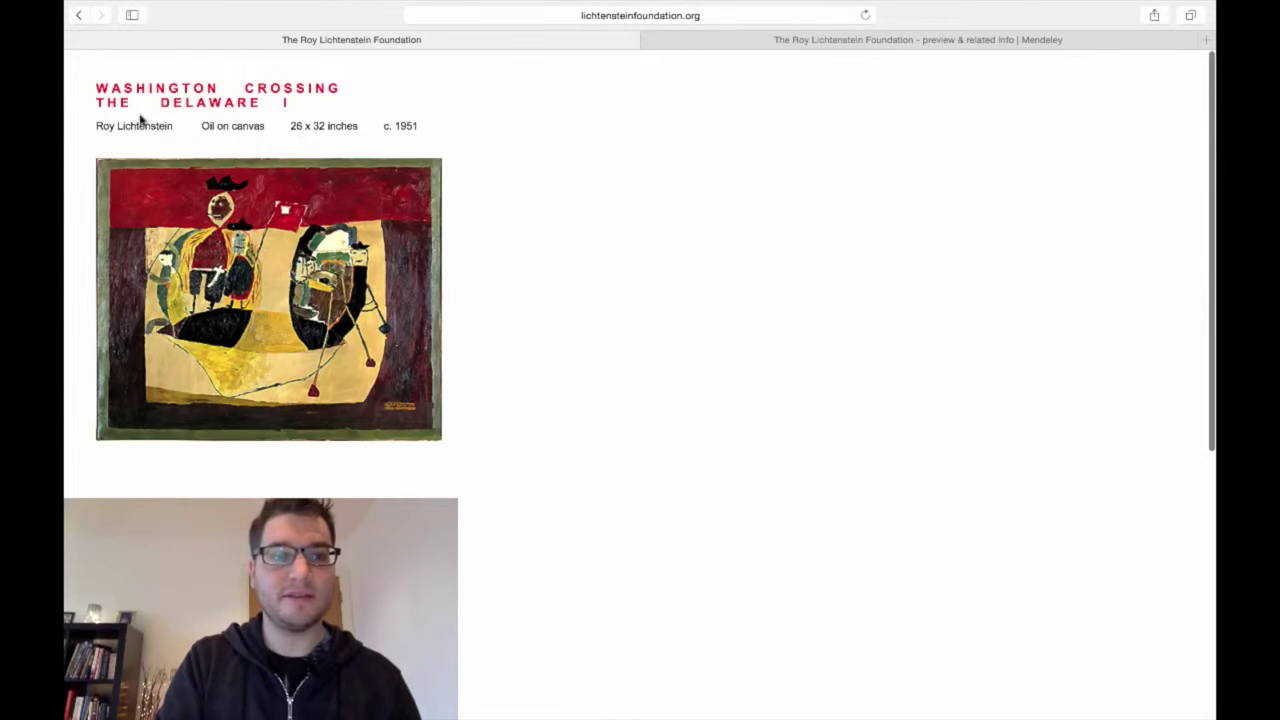
{"action": "left_click_drag", "start_coordinate": [287, 103], "coordinate": [87, 79]}
{"action": "key", "text": "ctrl+c"}
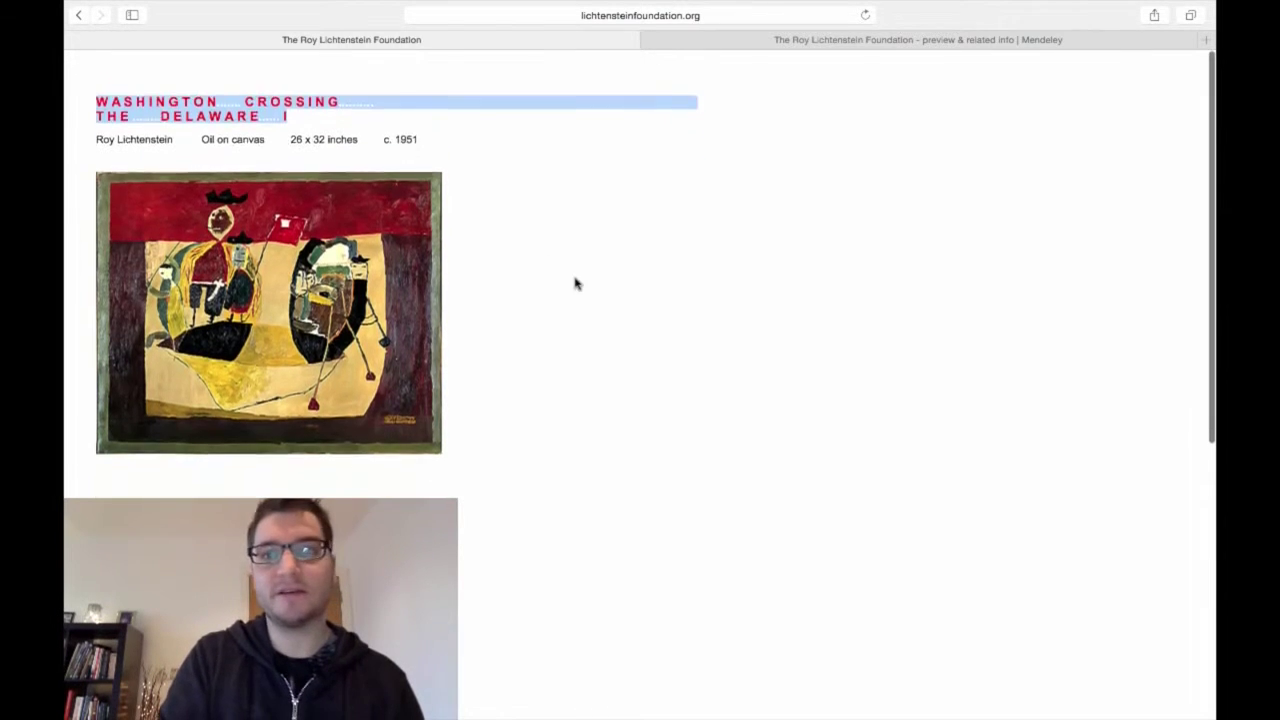
{"action": "key", "text": "ctrl+Up"}
Paste the painting title into the Title field, delete it, and paste it into the Abstract.
{"action": "left_click", "coordinate": [968, 65]}
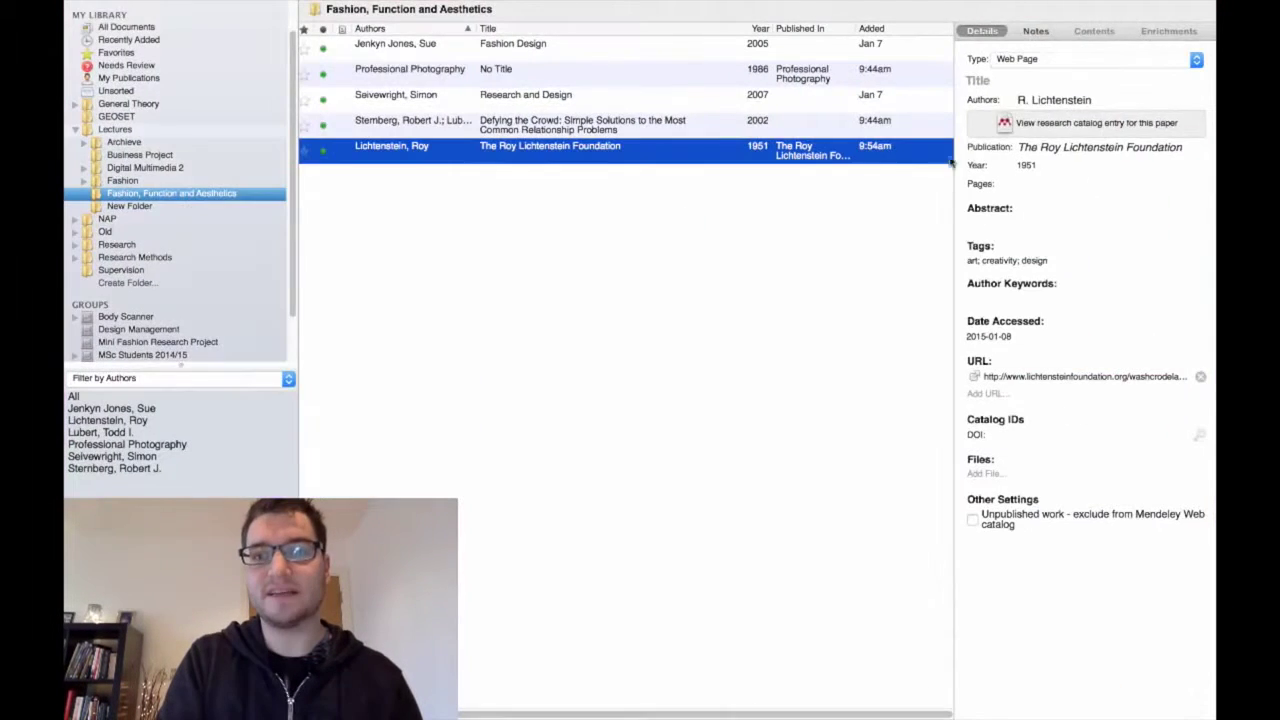
{"action": "left_click", "coordinate": [1043, 80]}
{"action": "key", "text": "ctrl+v"}
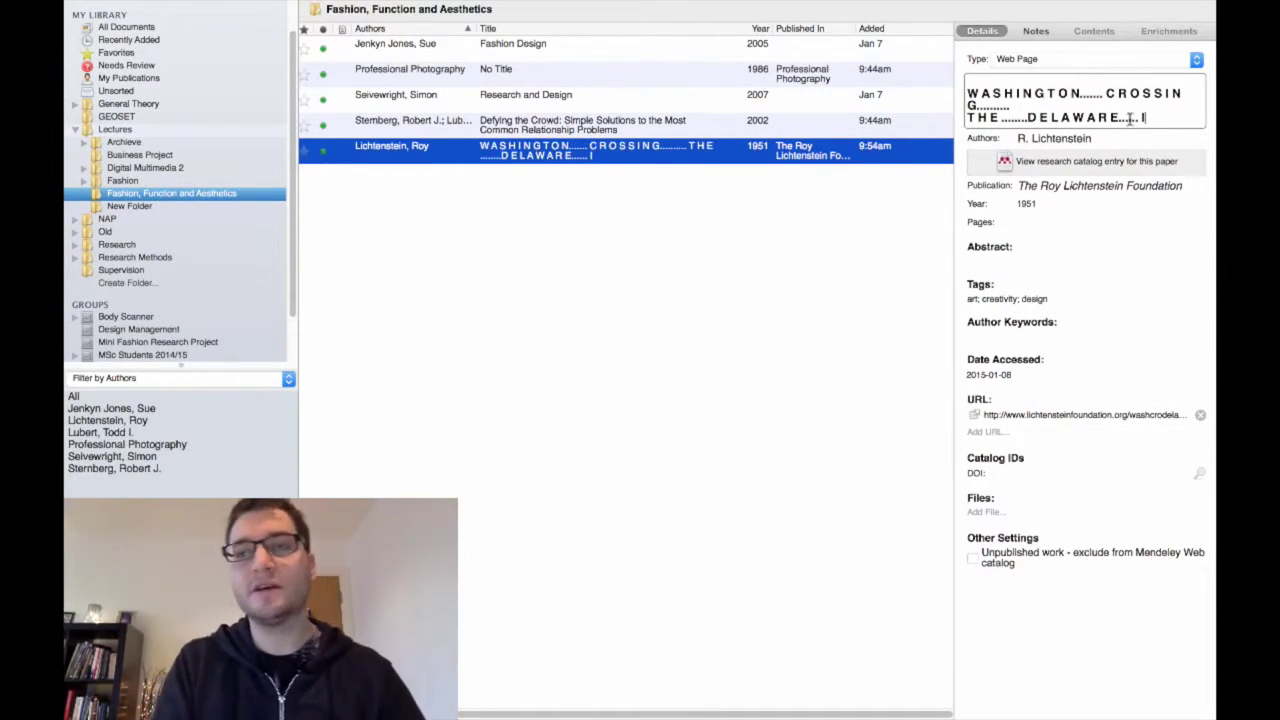
{"action": "key", "text": "ctrl+a"}
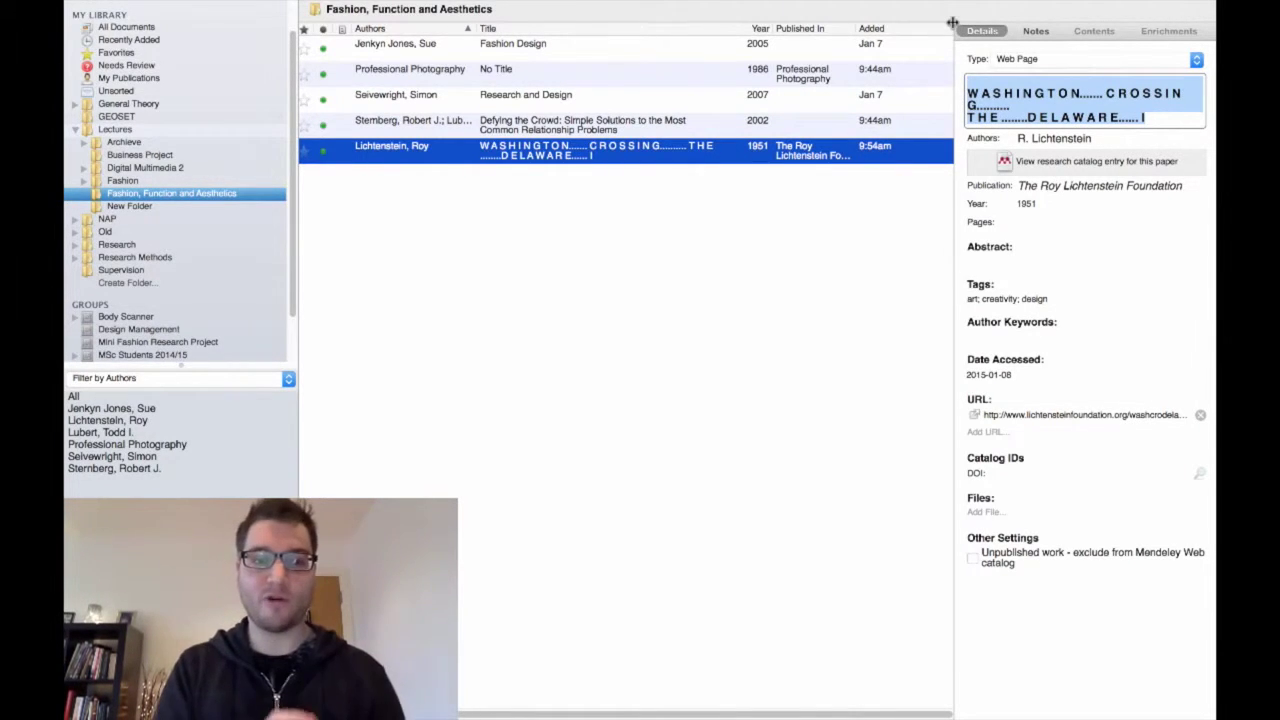
{"action": "key", "text": "BackSpace"}
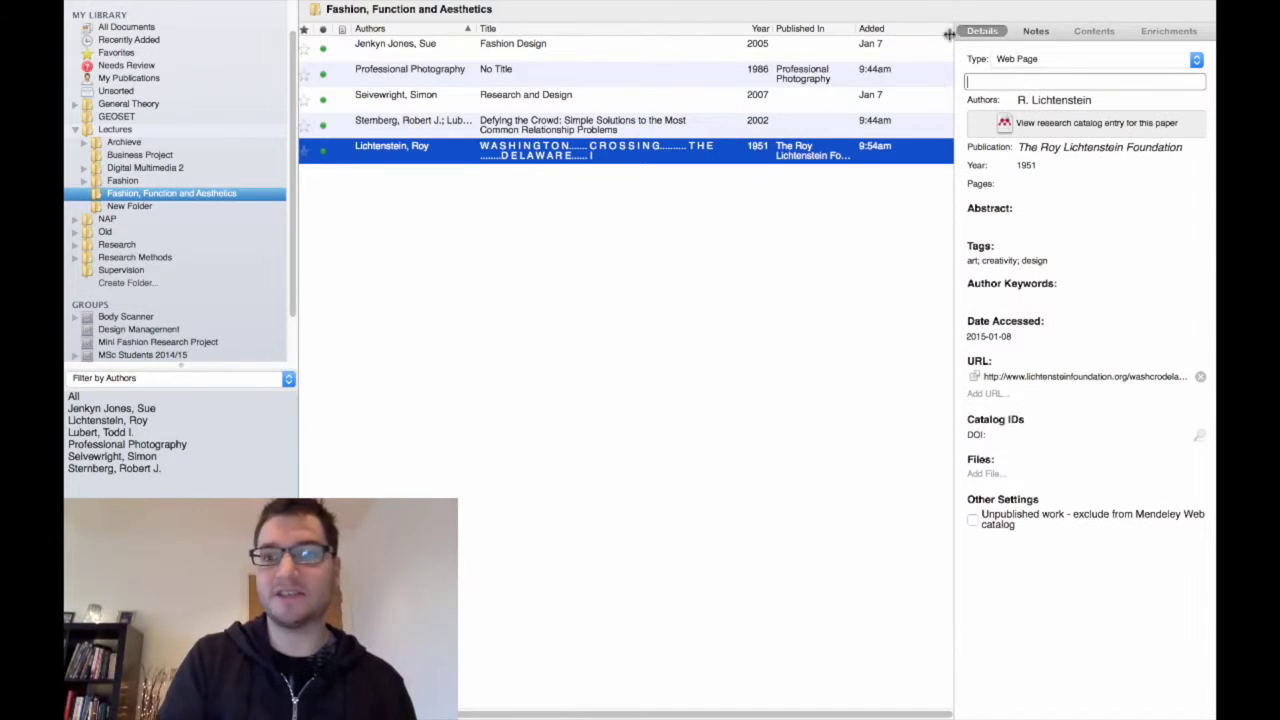
{"action": "left_click", "coordinate": [1000, 222]}
{"action": "key", "text": "ctrl+v"}
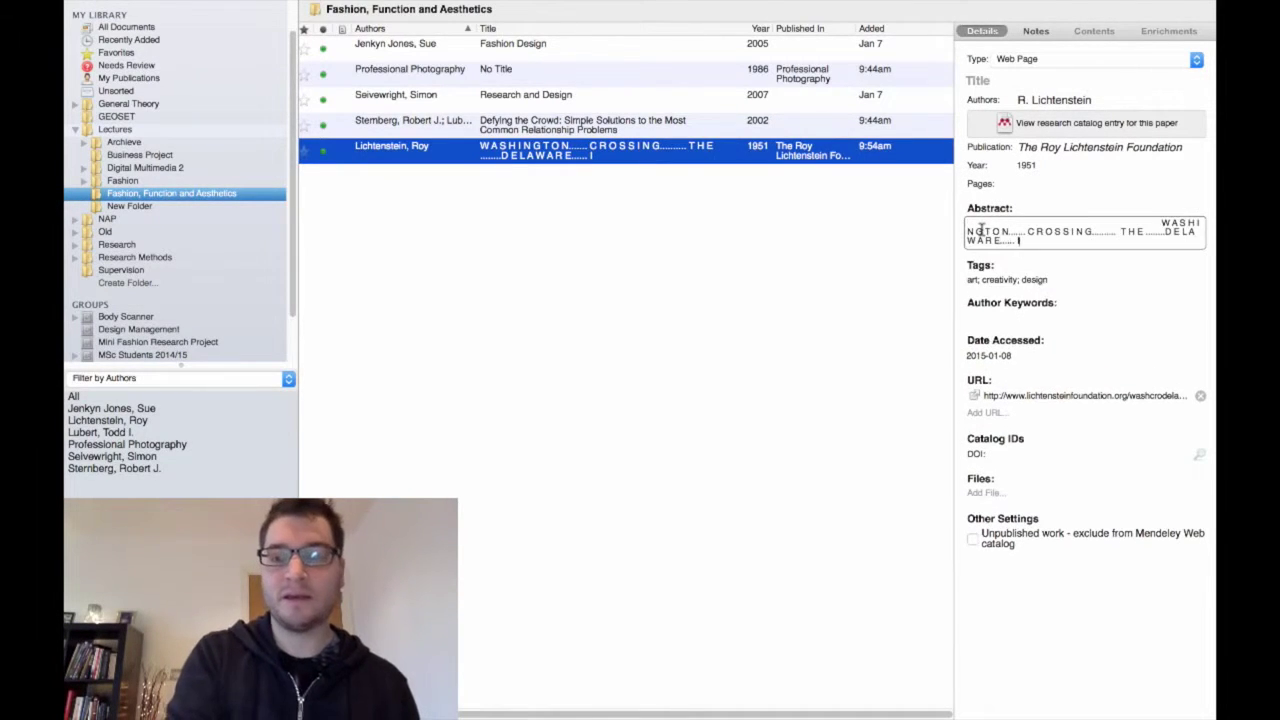
Retype the title as Washing Crossing The Delaware I and clear the stray abstract text.
{"action": "left_click", "coordinate": [1059, 84]}
{"action": "type", "text": "Washing Crossing The"}
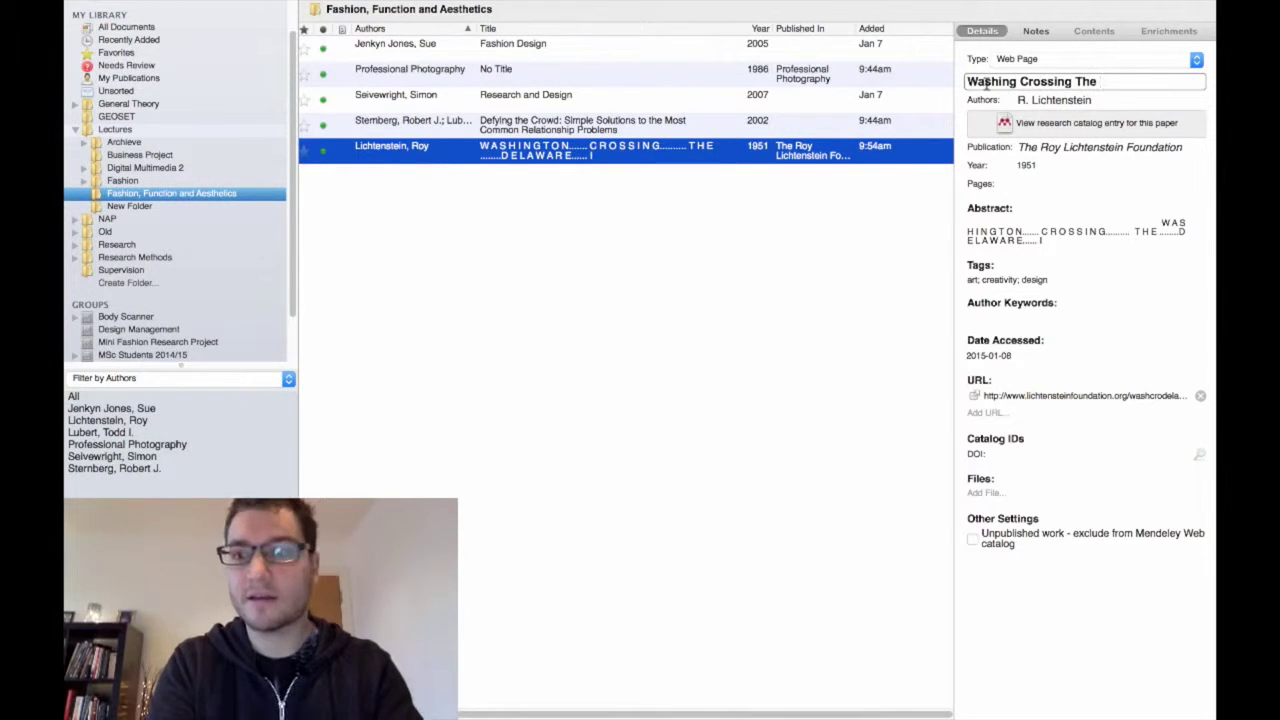
{"action": "type", "text": "Delaware"}
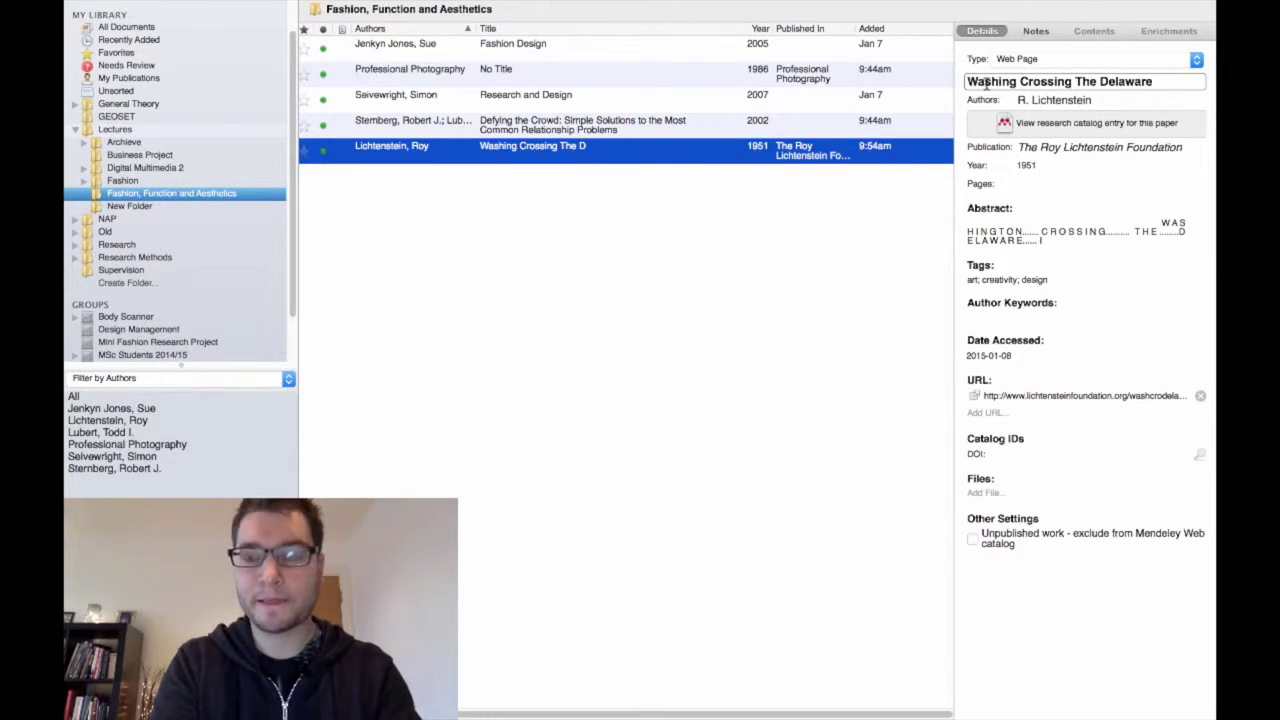
{"action": "type", "text": " I"}
{"action": "left_click", "coordinate": [1035, 233]}
{"action": "triple_click", "coordinate": [1064, 237]}
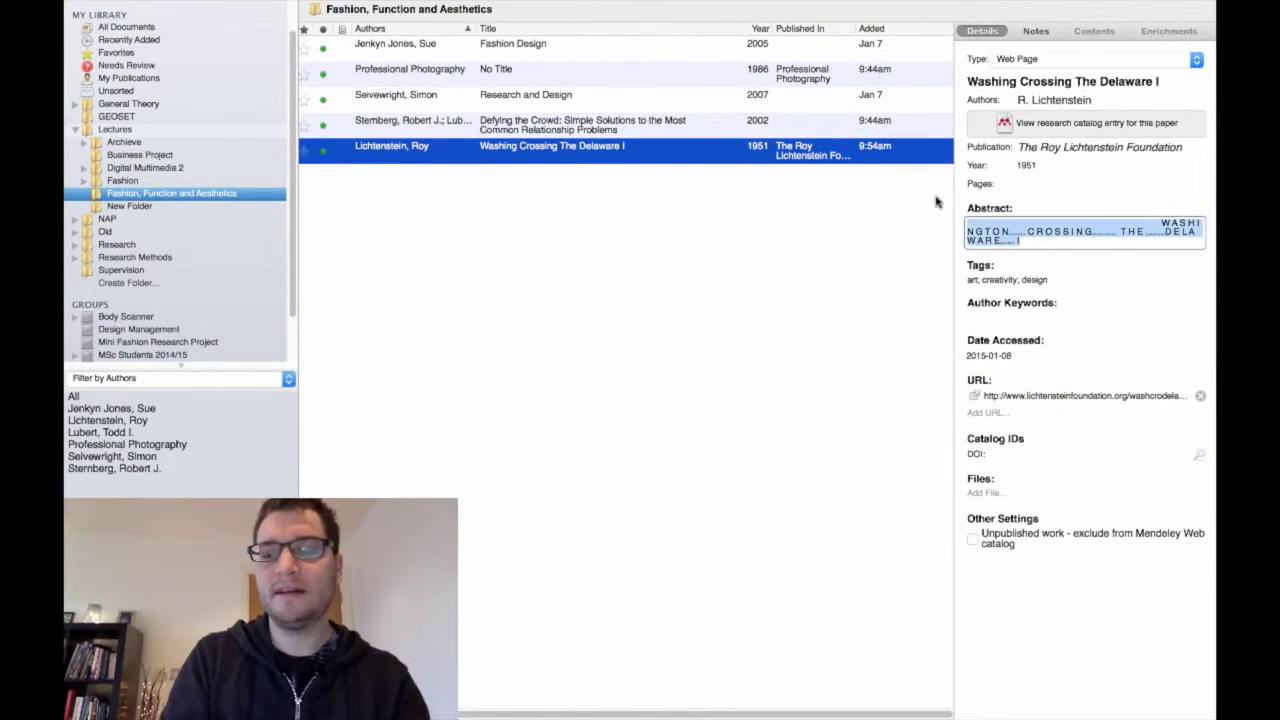
{"action": "key", "text": "BackSpace"}
{"action": "left_click", "coordinate": [1066, 184]}
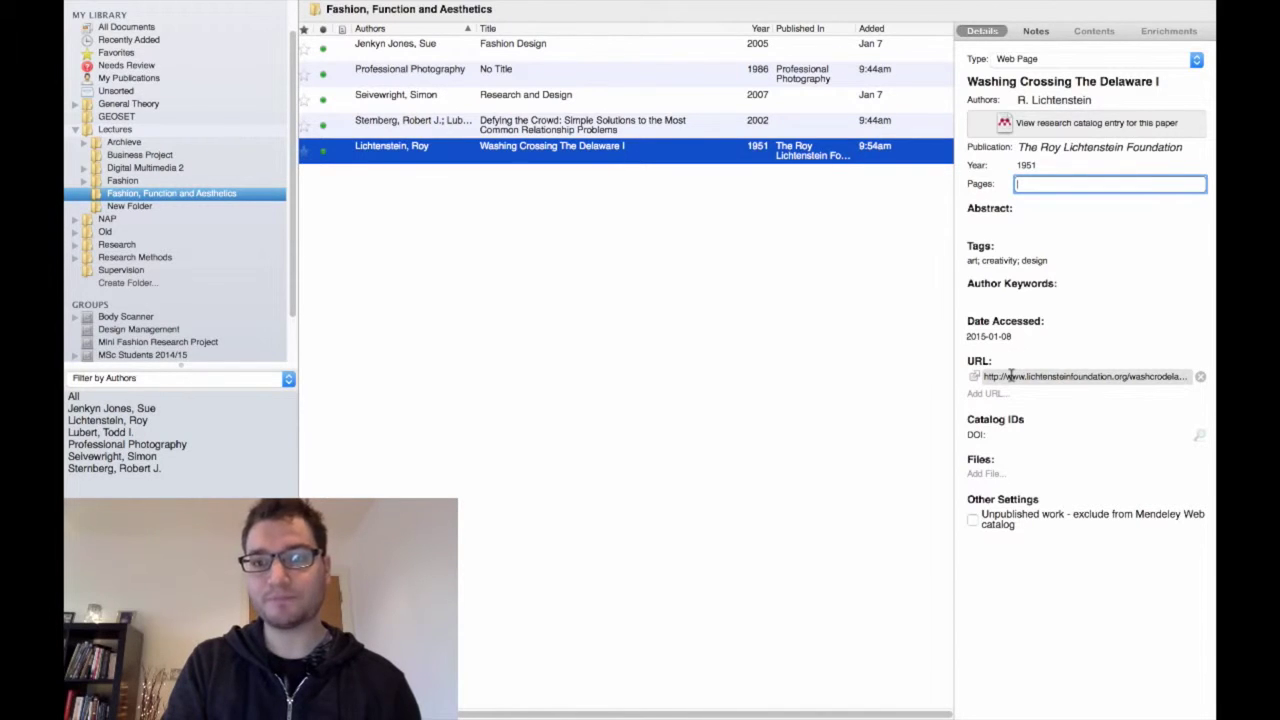
View the entry's notes, then switch back to its full Details panel.
{"action": "left_click", "coordinate": [1035, 31]}
{"action": "type", "text": "This is a great piece of art for showing that artistic skill is not always essential."}
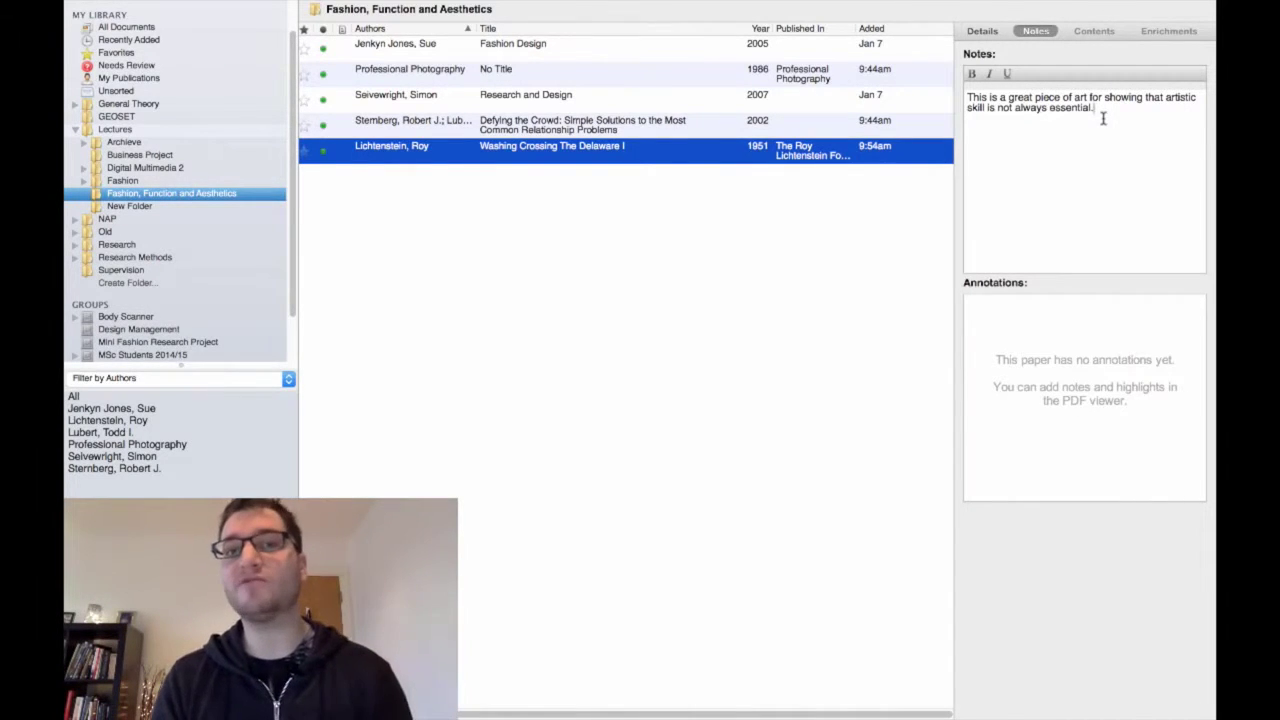
{"action": "left_click", "coordinate": [982, 31]}
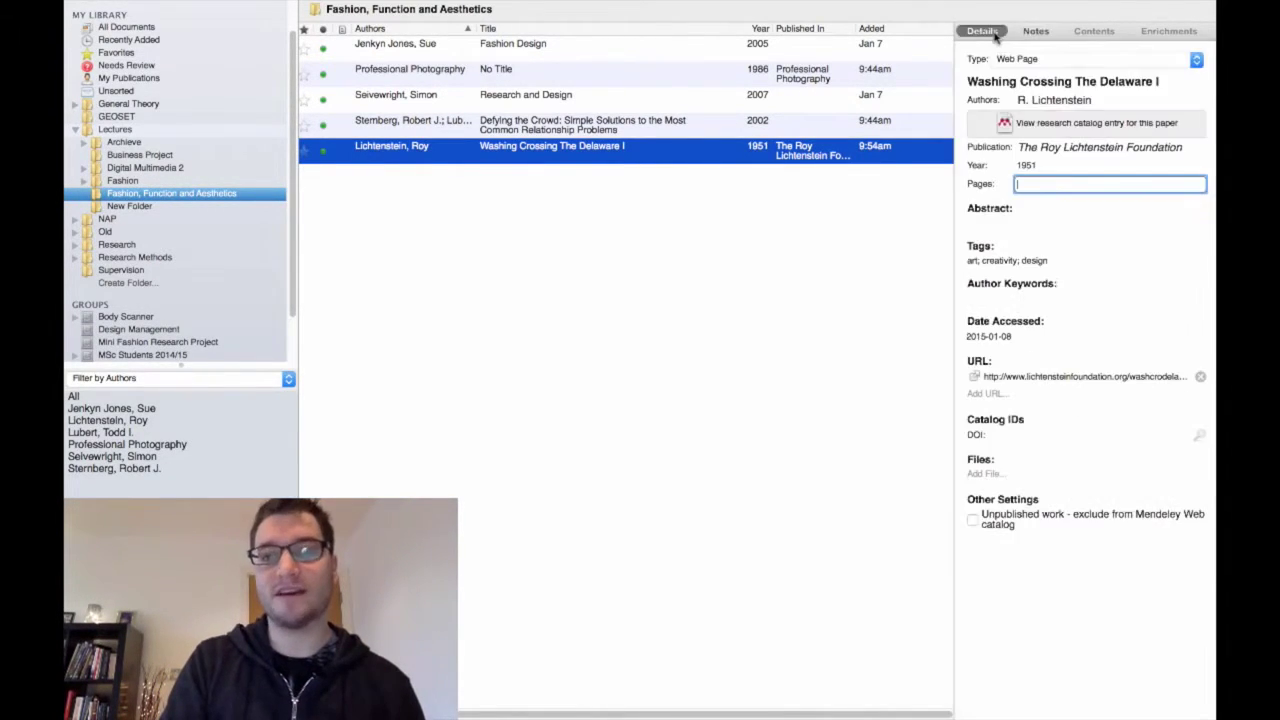
Deselect the entry, sync the library, and show the overview of open windows.
{"action": "left_click", "coordinate": [727, 238]}
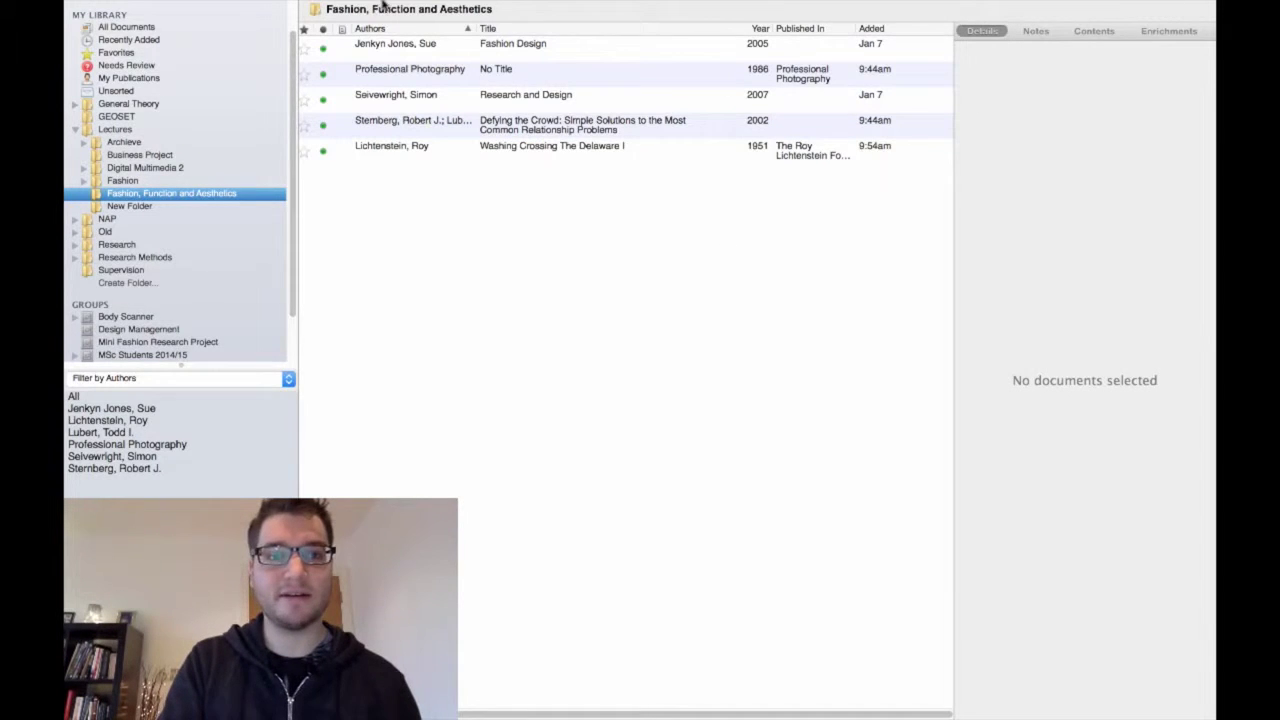
{"action": "left_click", "coordinate": [322, 50]}
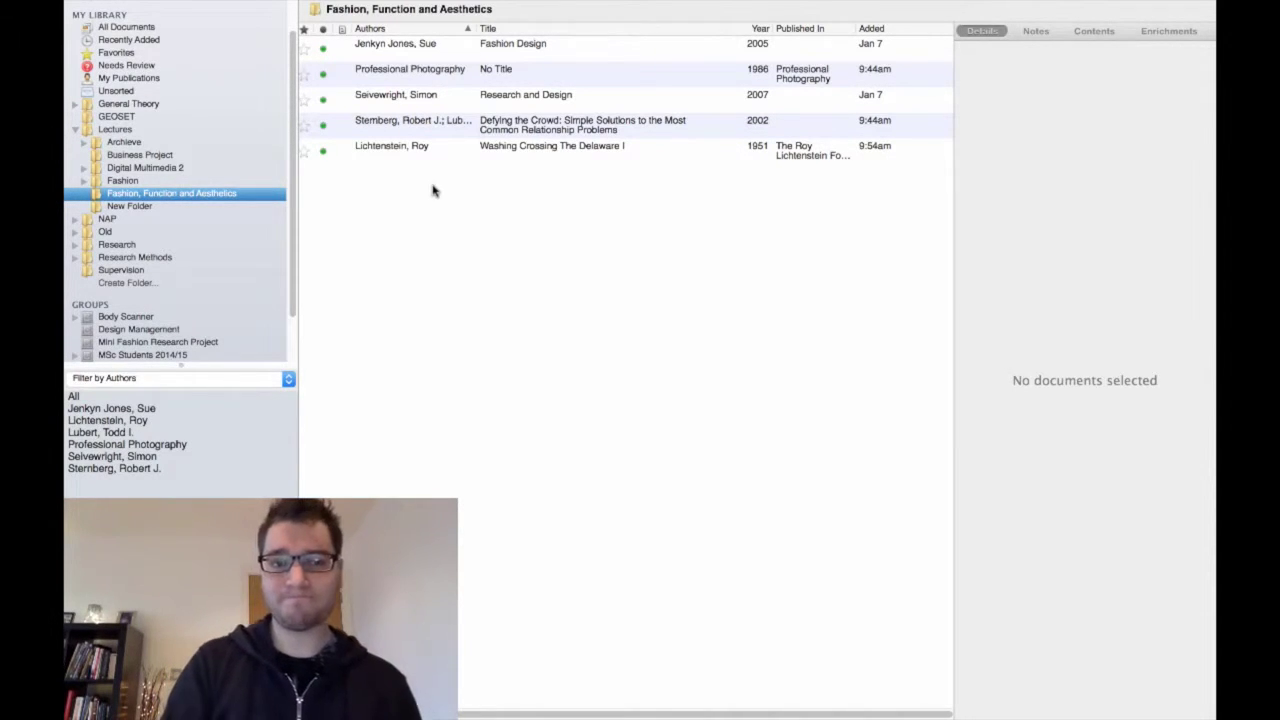
{"action": "key", "text": "ctrl+Up"}
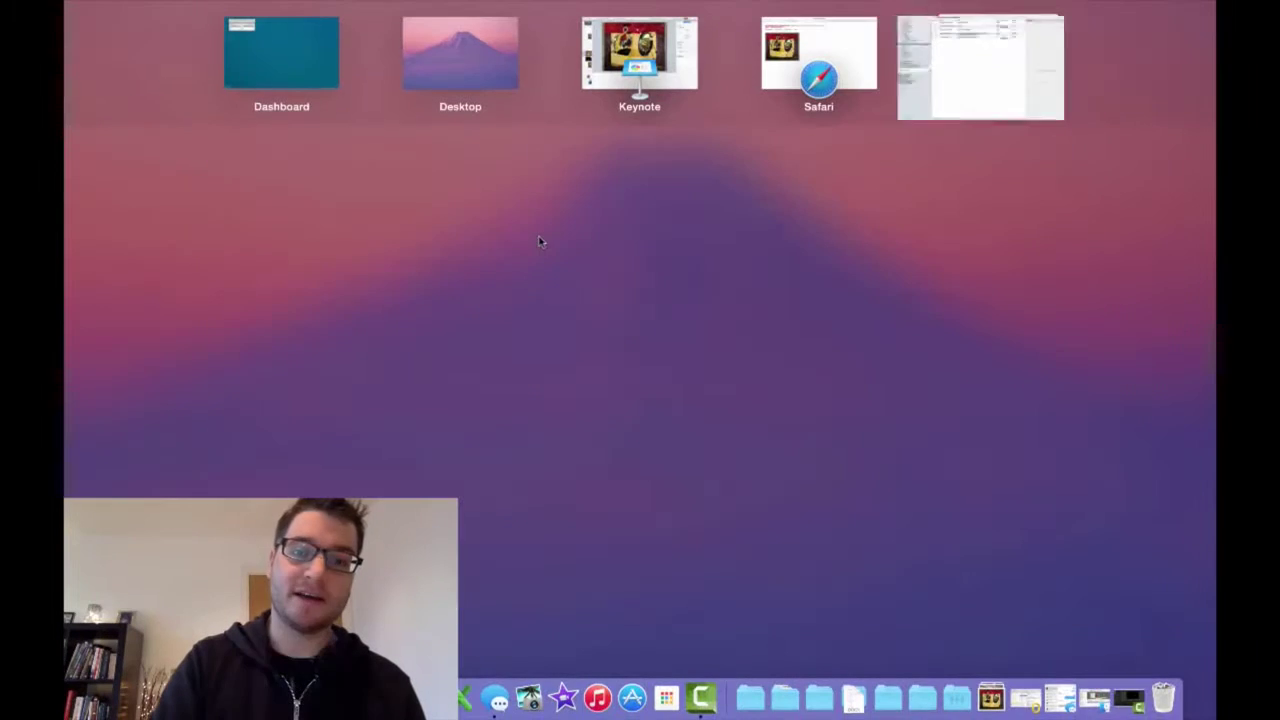
Copy the Lichtenstein 'Washing Crossing The Delaware I' entry as a formatted citation.
{"action": "left_click", "coordinate": [997, 69]}
{"action": "left_click", "coordinate": [640, 155]}
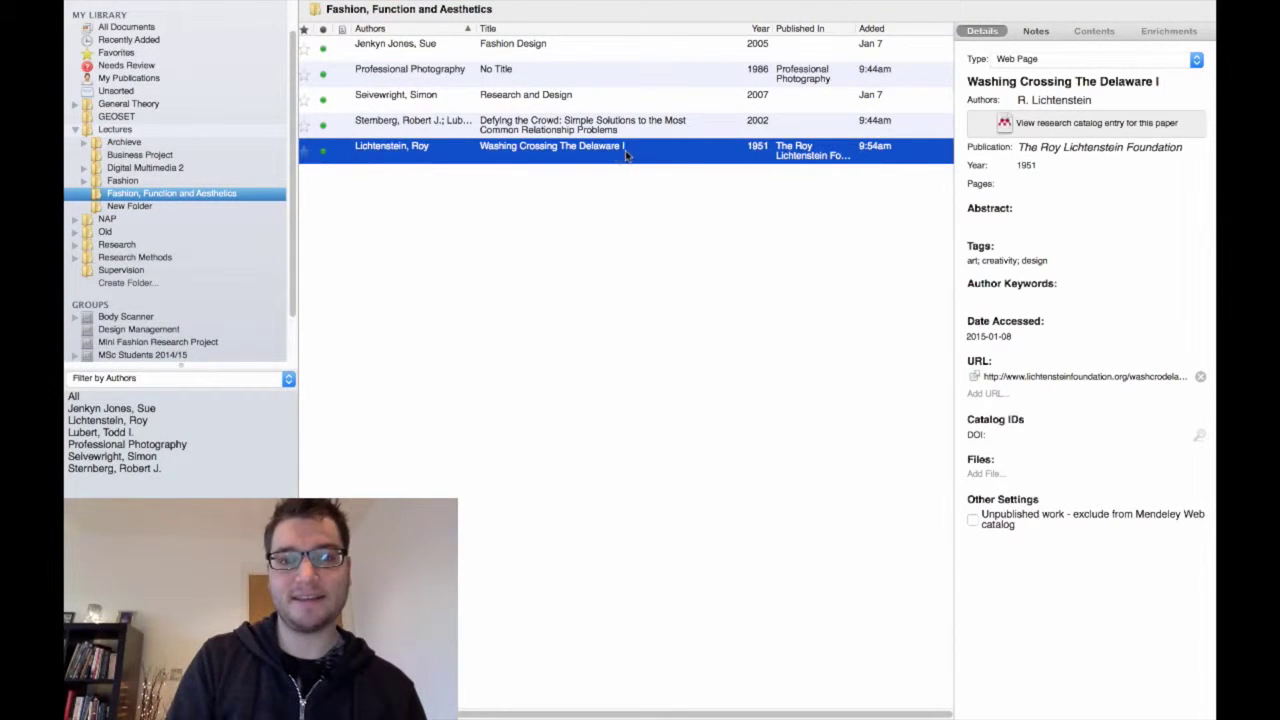
{"action": "right_click", "coordinate": [616, 156]}
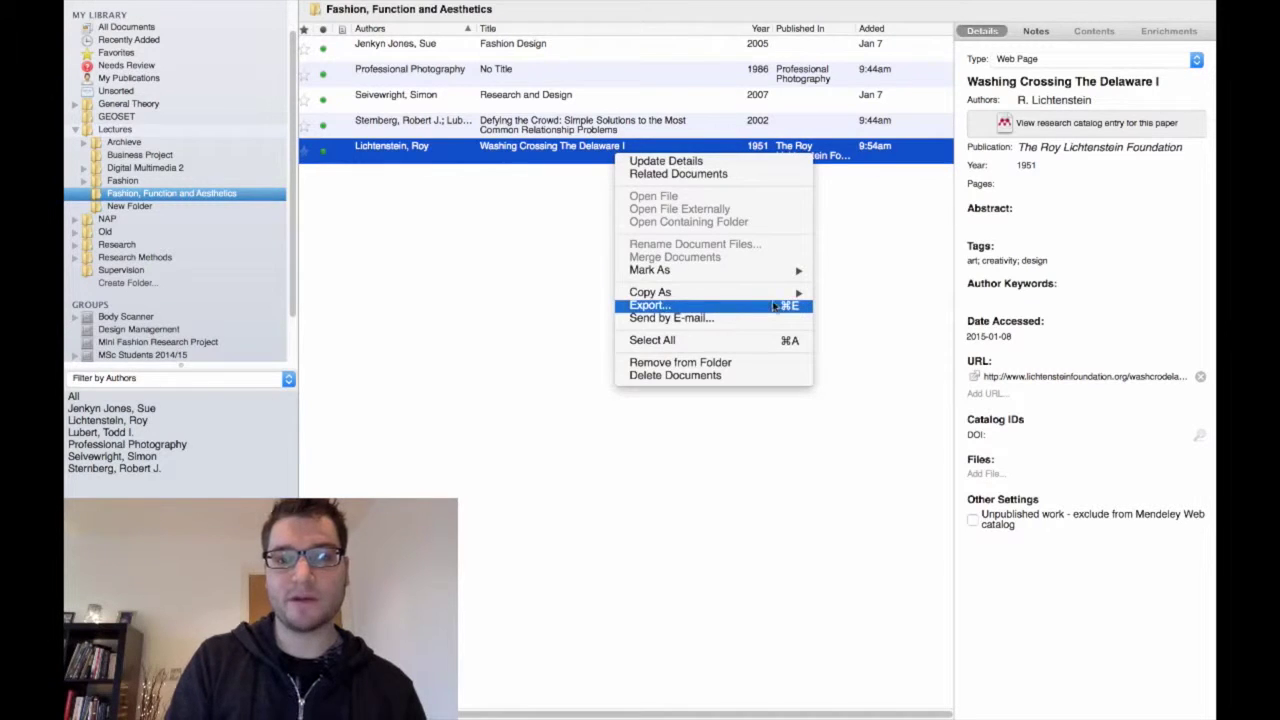
{"action": "mouse_move", "coordinate": [650, 292]}
{"action": "left_click", "coordinate": [838, 297]}
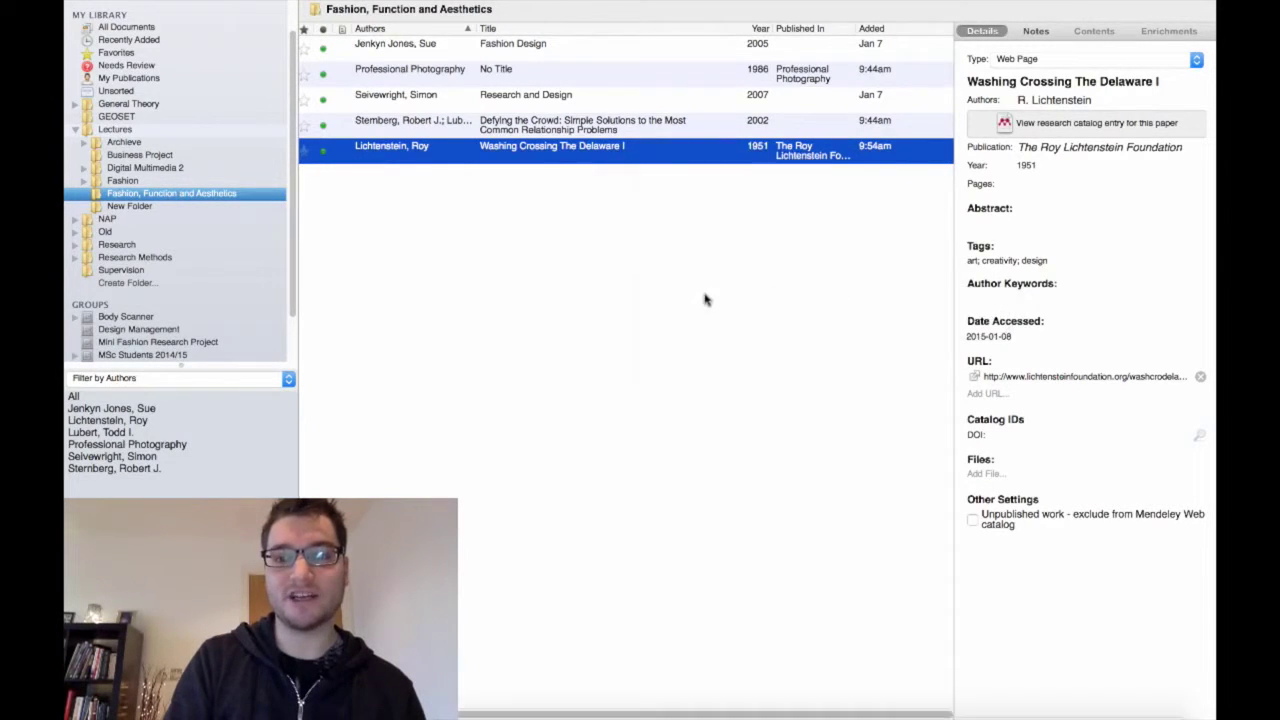
{"action": "key", "text": "ctrl+Up"}
{"action": "key", "text": "ctrl+Up"}
{"action": "key", "text": "ctrl+Up"}
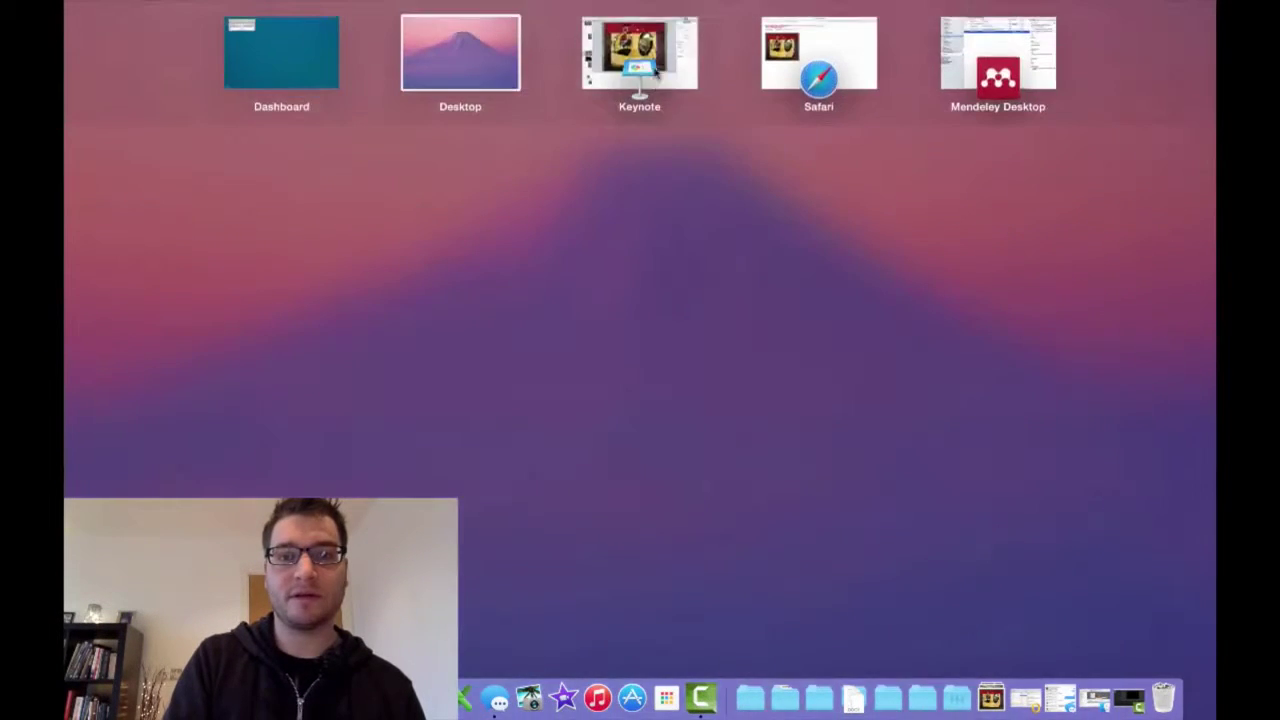
{"action": "left_click", "coordinate": [657, 65]}
Paste the short Lichtenstein 1951 citation into the painting slide's presenter notes, then go back to Mendeley.
{"action": "left_click", "coordinate": [437, 617]}
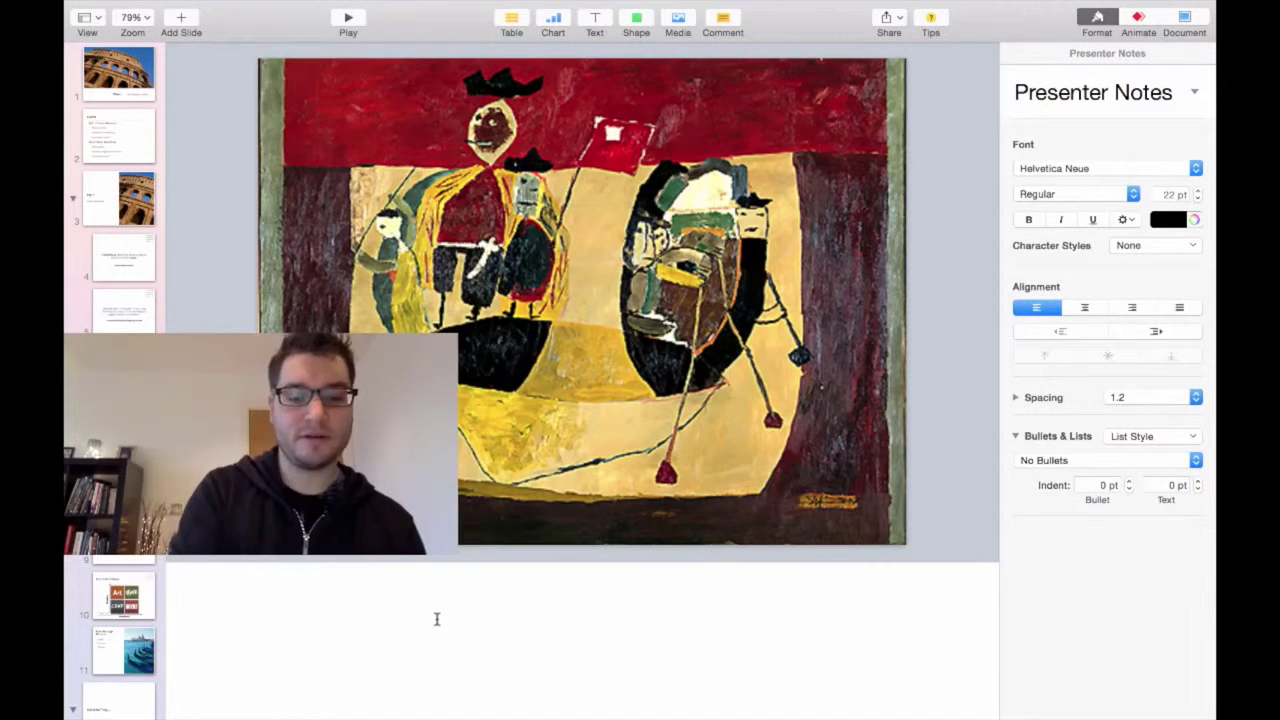
{"action": "type", "text": "Lichtenstein, R., 1951. Washing Crossing The Delaware I. The Roy Lichtenstein Foundation."}
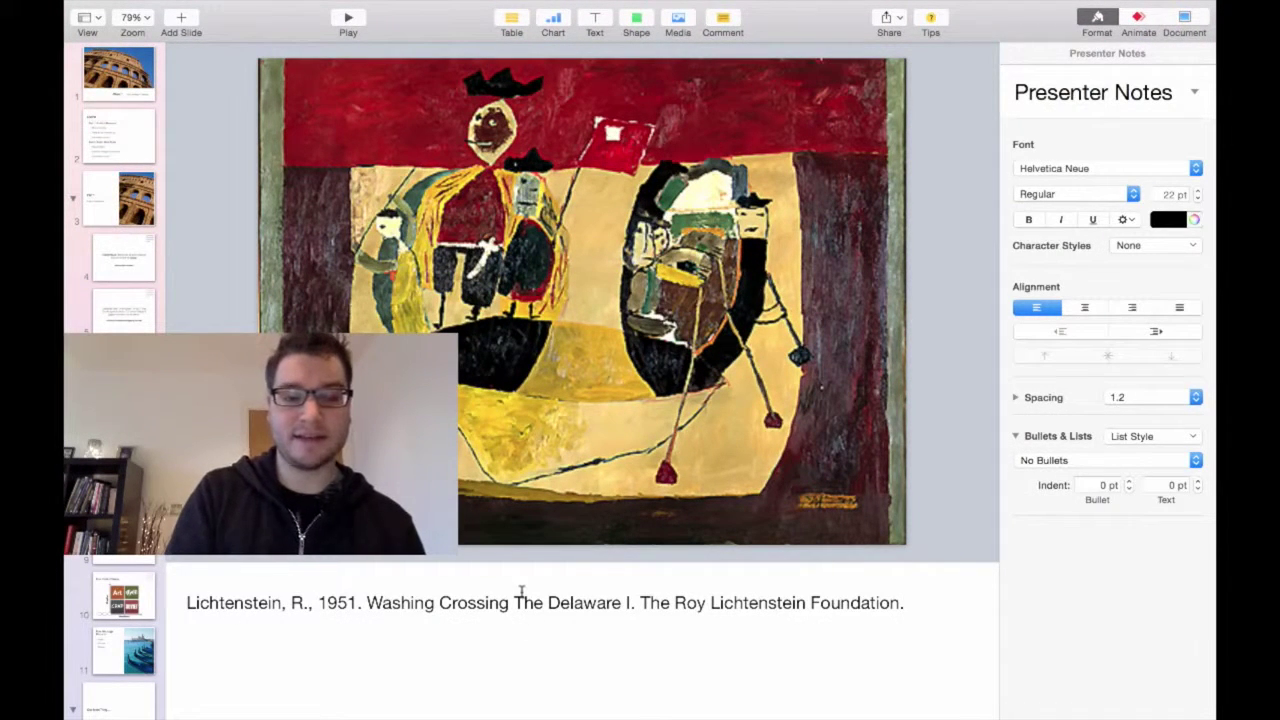
{"action": "key", "text": "ctrl+Up"}
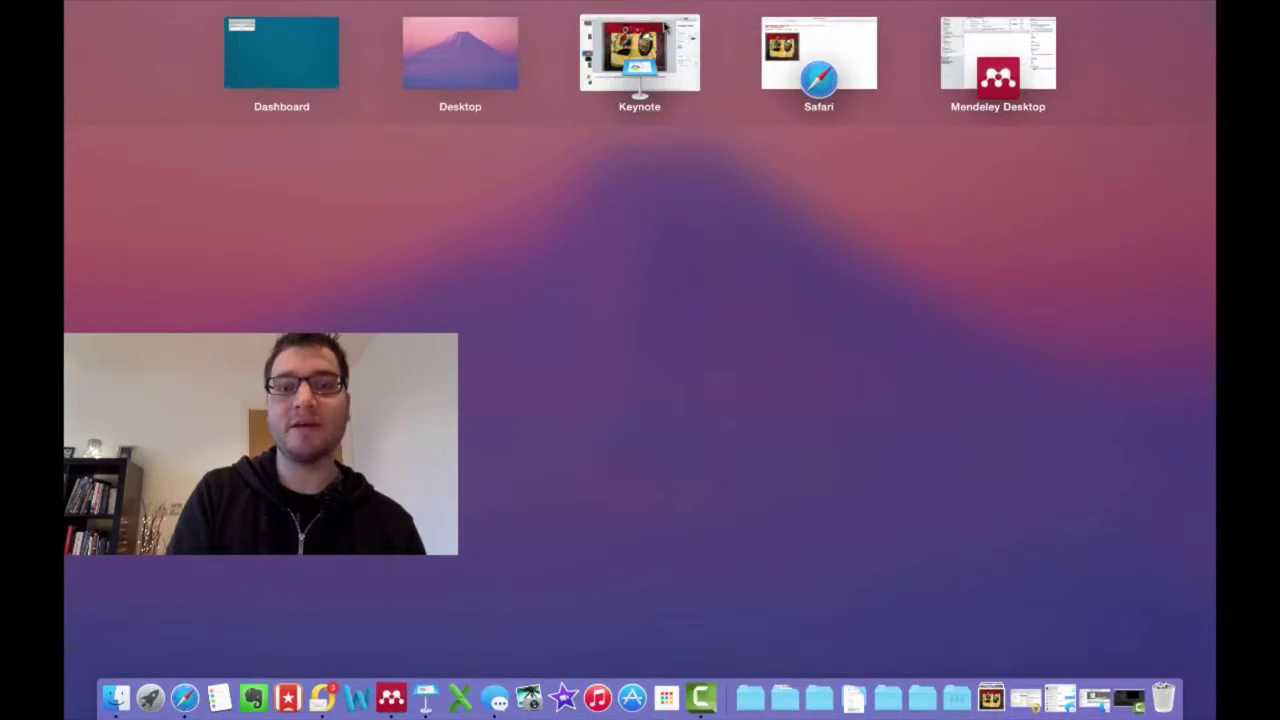
{"action": "left_click", "coordinate": [665, 28]}
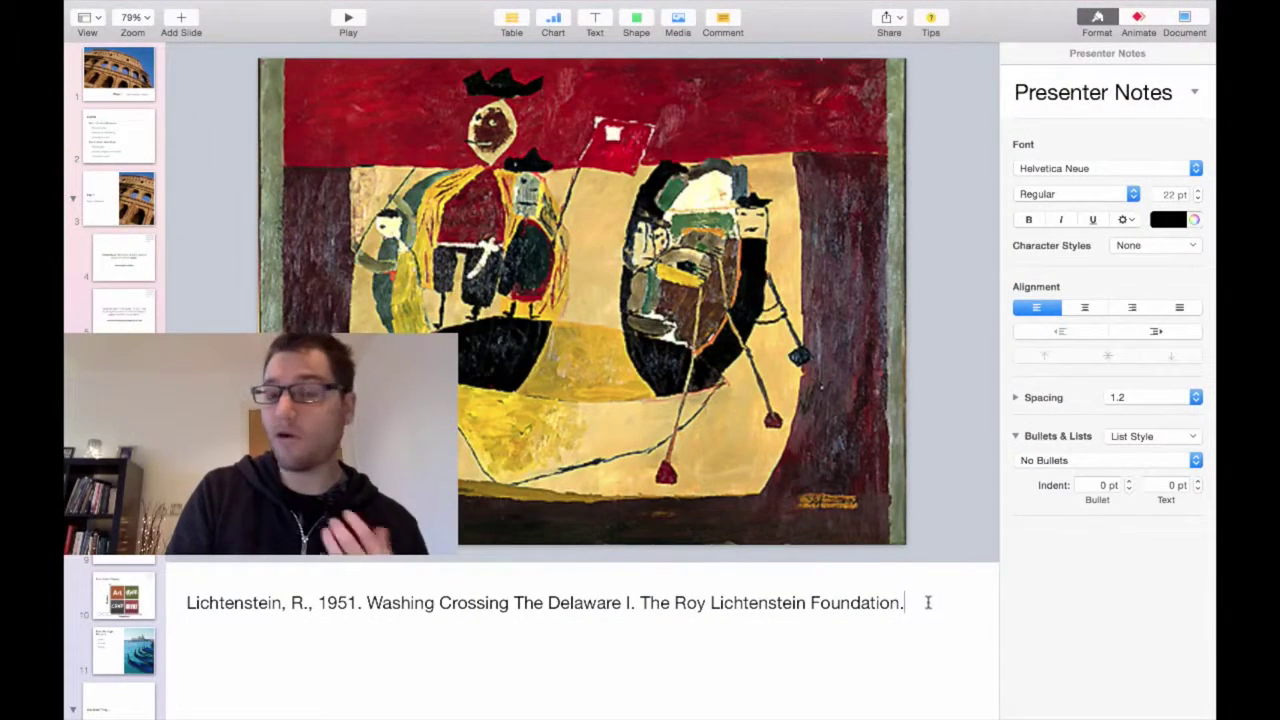
{"action": "key", "text": "ctrl+Up"}
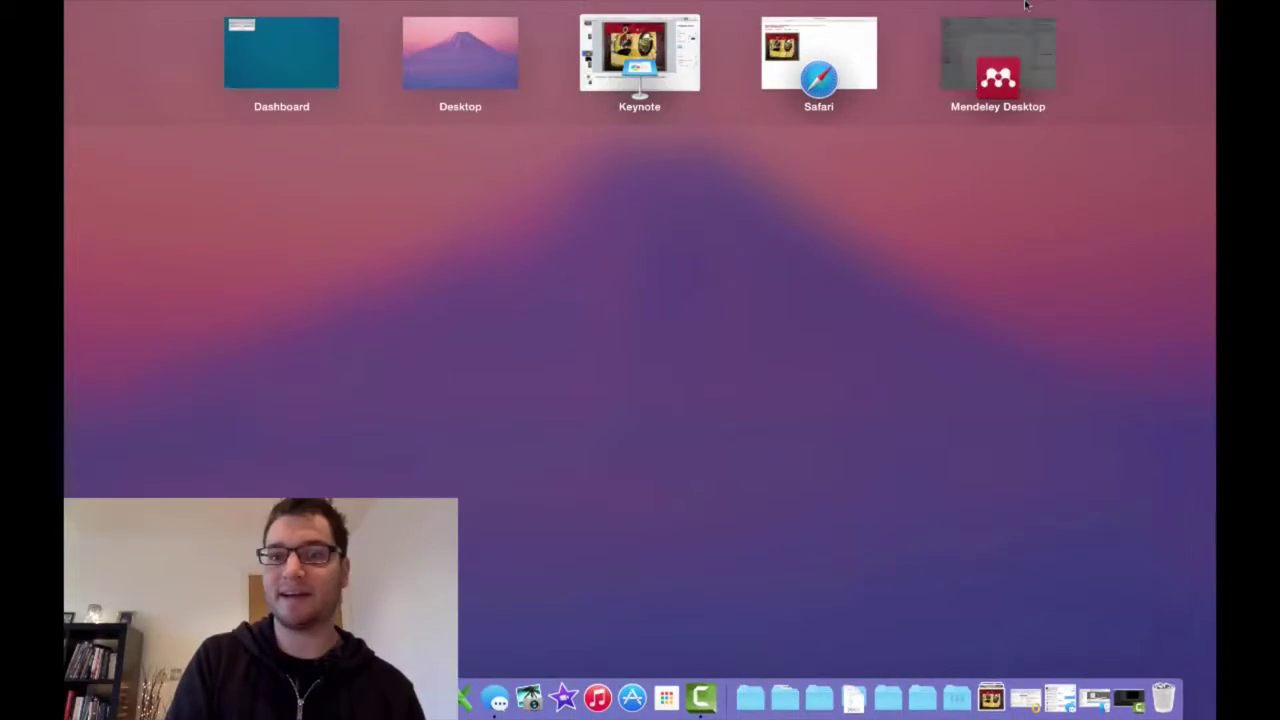
{"action": "left_click", "coordinate": [1000, 45]}
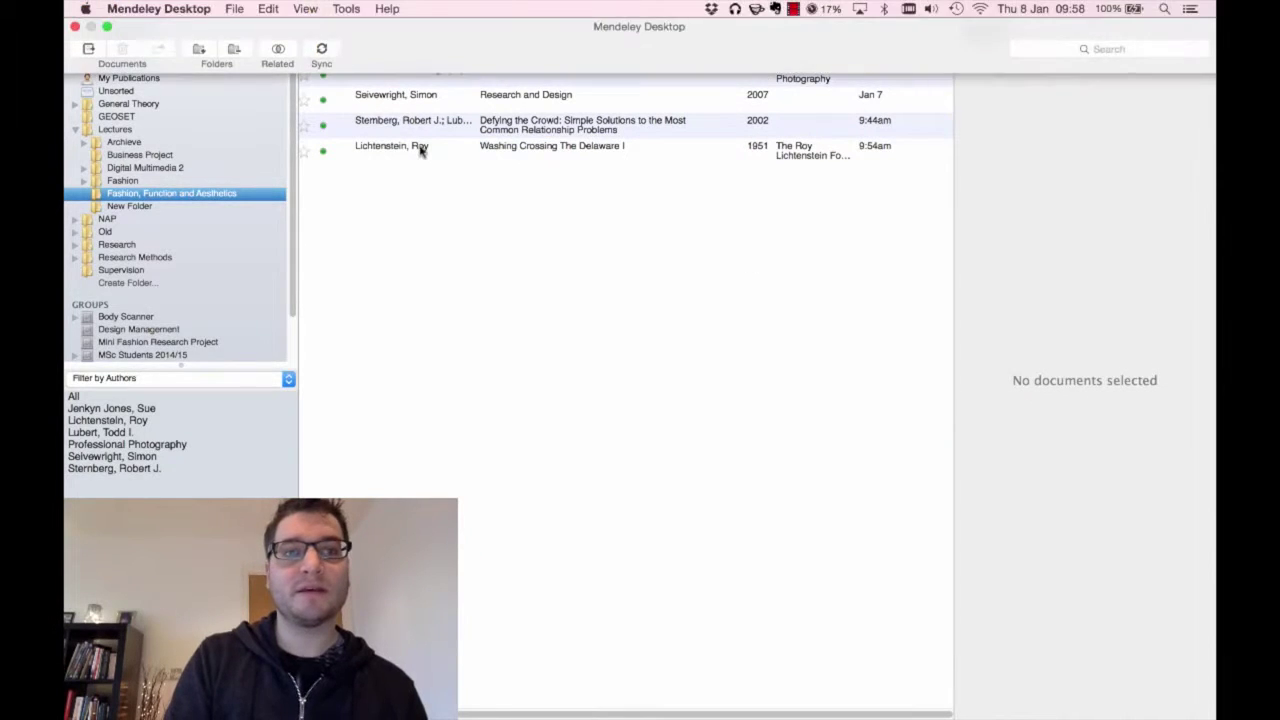
Set Mendeley's citation style to Harvard Reference format 1.
{"action": "left_click", "coordinate": [345, 9]}
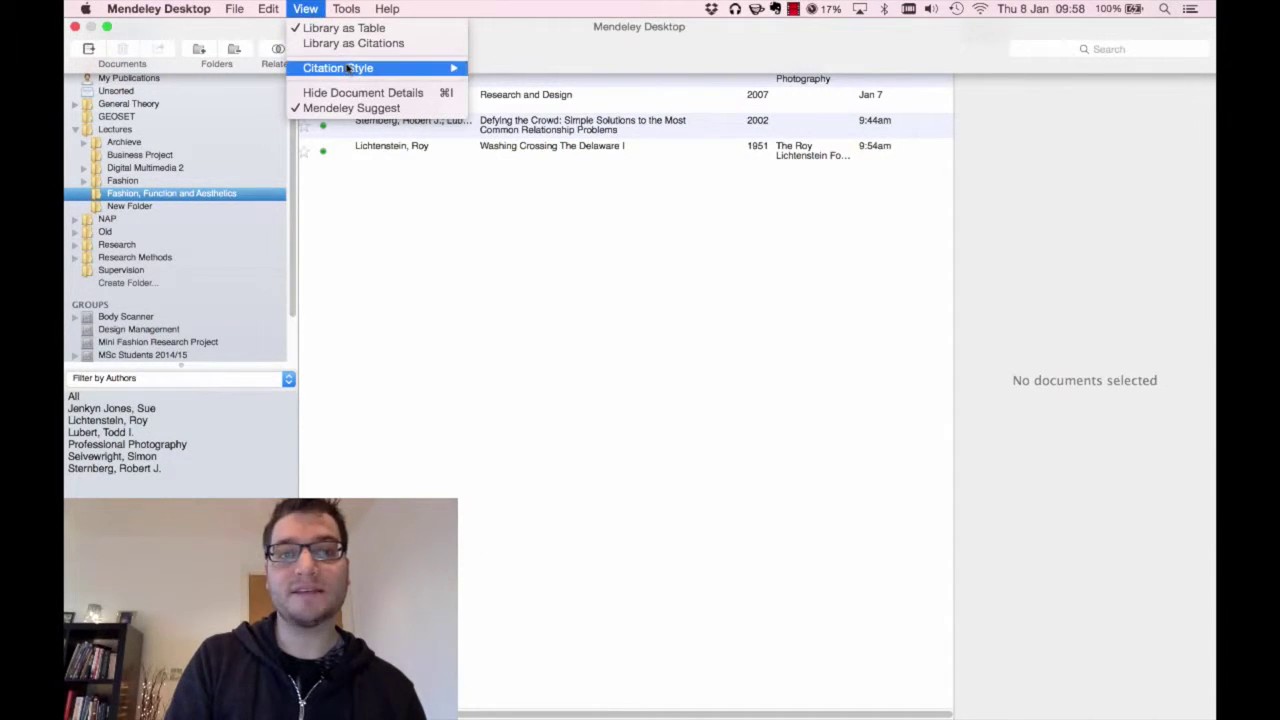
{"action": "mouse_move", "coordinate": [338, 68]}
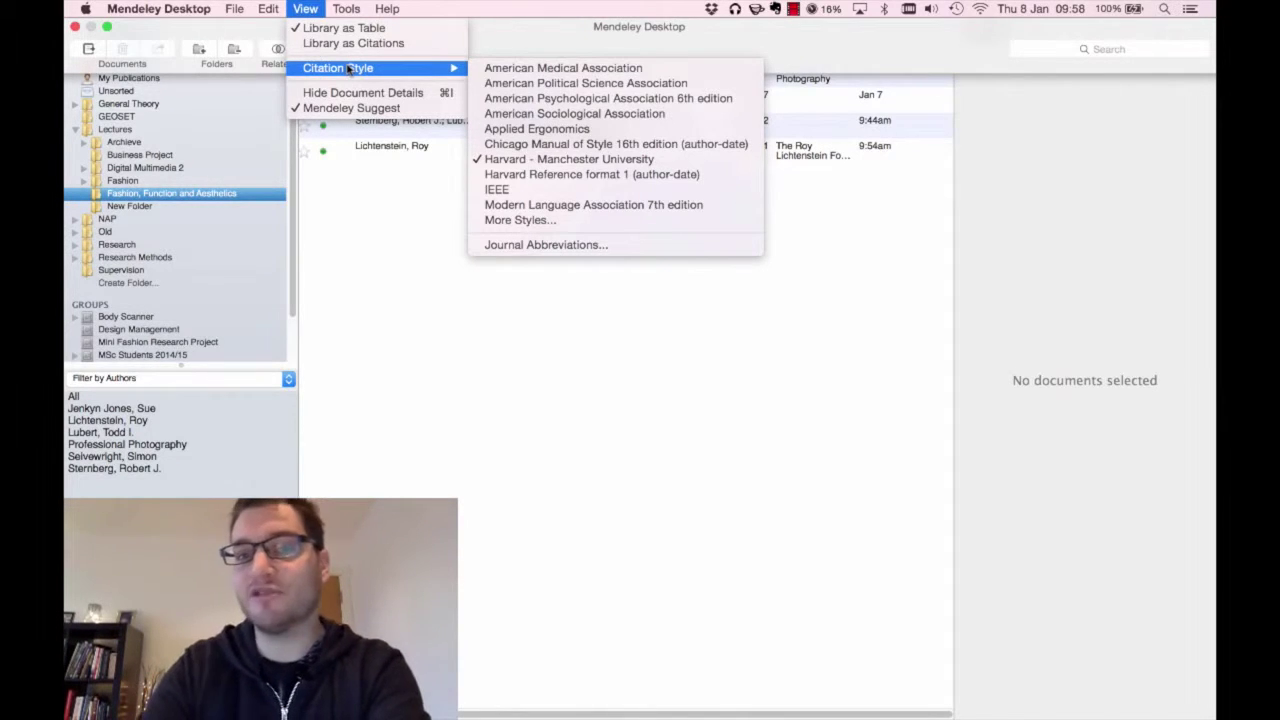
{"action": "left_click", "coordinate": [500, 189]}
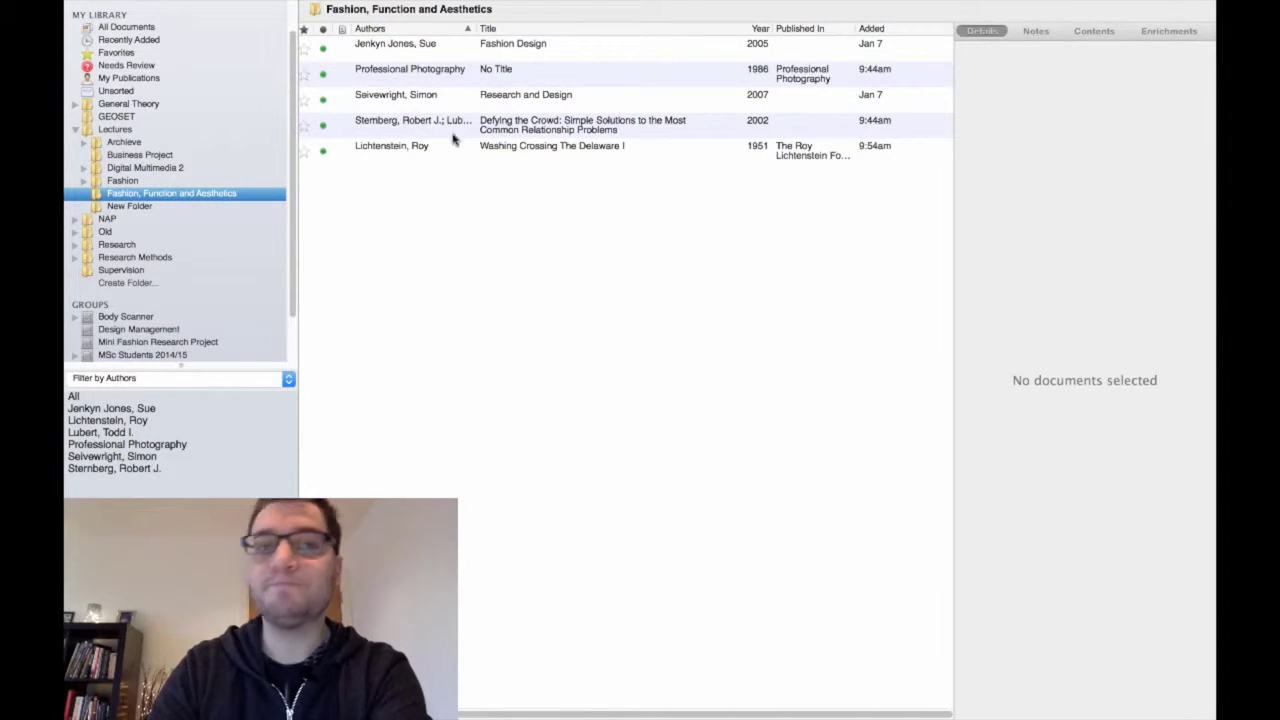
{"action": "left_click", "coordinate": [300, 9]}
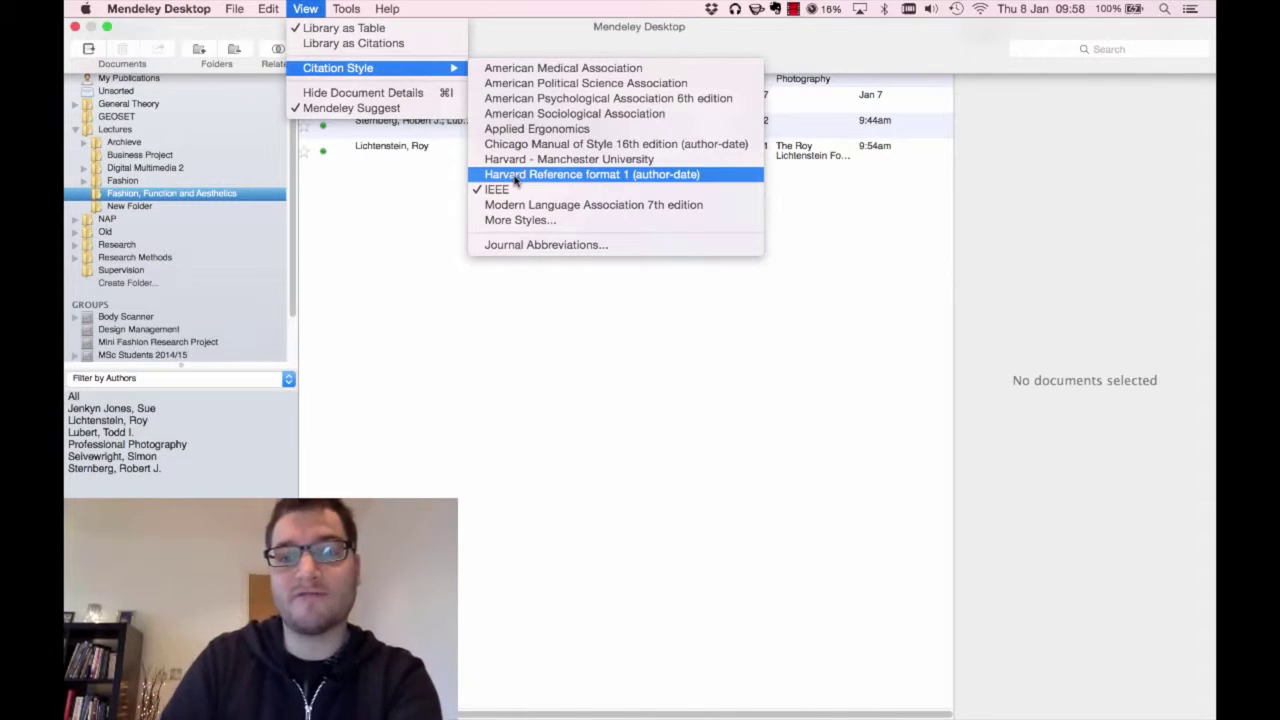
{"action": "left_click", "coordinate": [605, 175]}
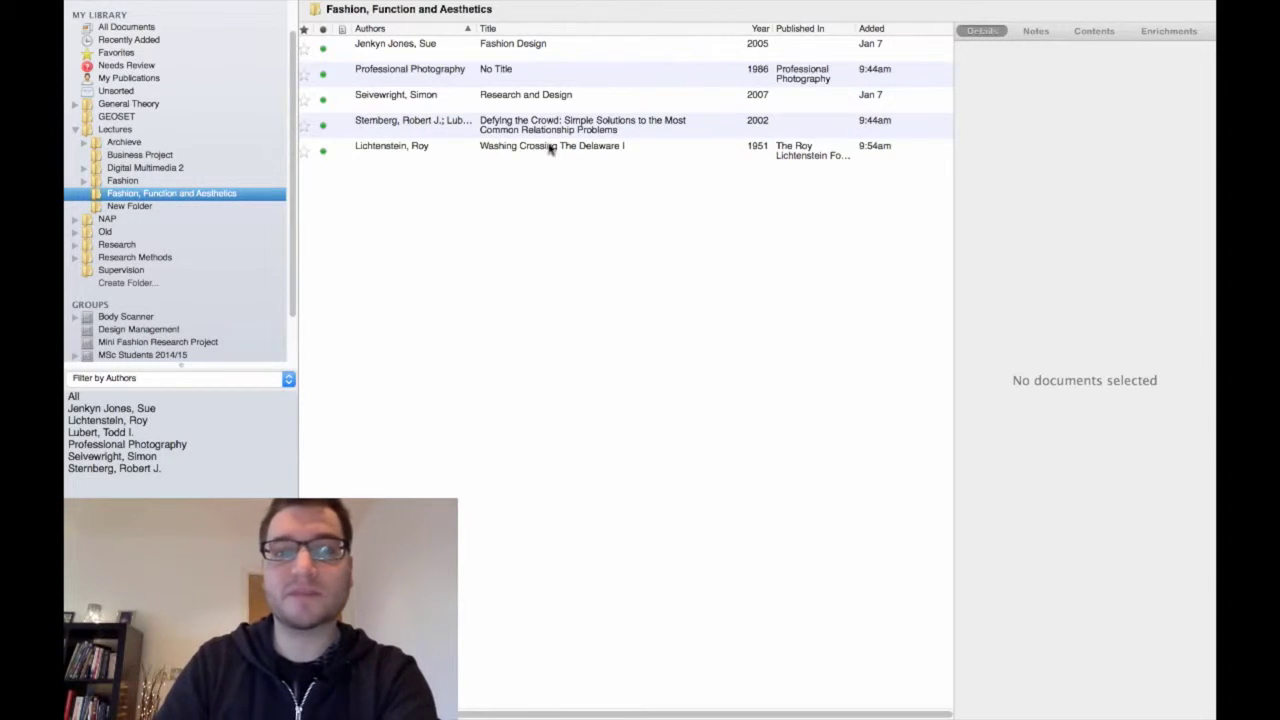
Copy the Washing Crossing The Delaware I entry as a Harvard formatted citation.
{"action": "left_click", "coordinate": [548, 147]}
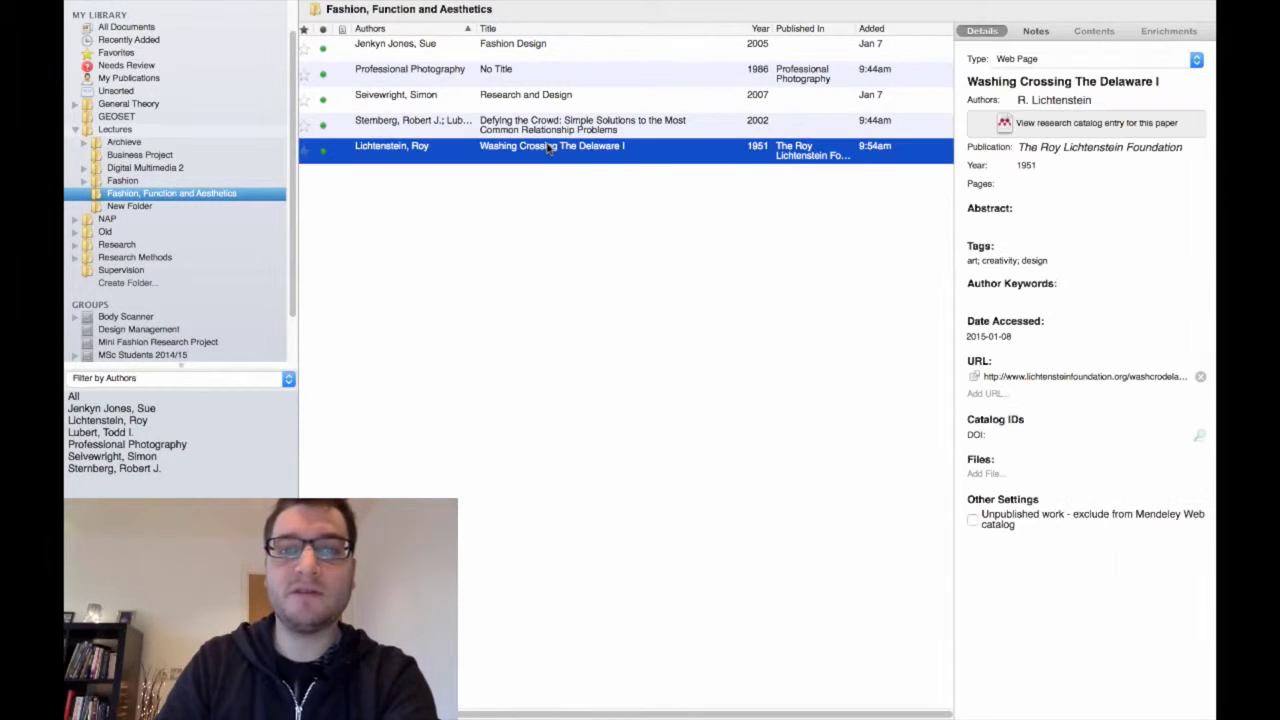
{"action": "right_click", "coordinate": [709, 149]}
{"action": "left_click", "coordinate": [966, 293]}
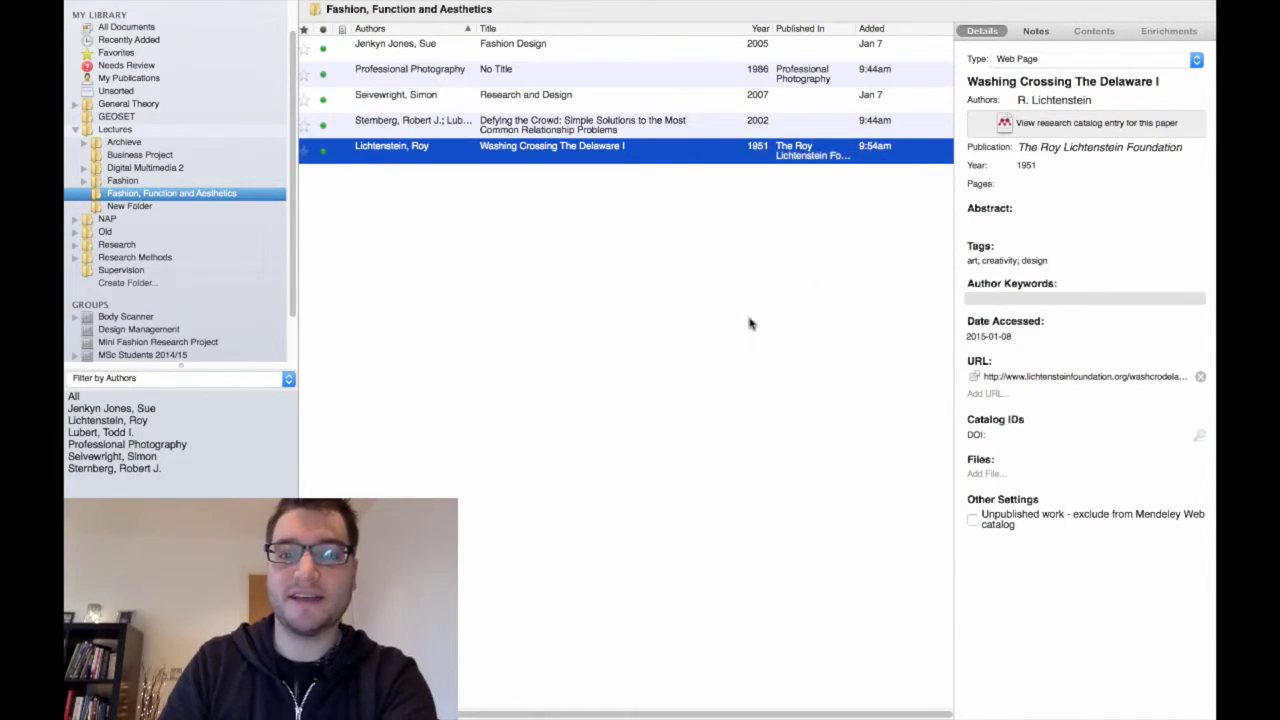
{"action": "key", "text": "ctrl+Up"}
{"action": "left_click", "coordinate": [640, 40]}
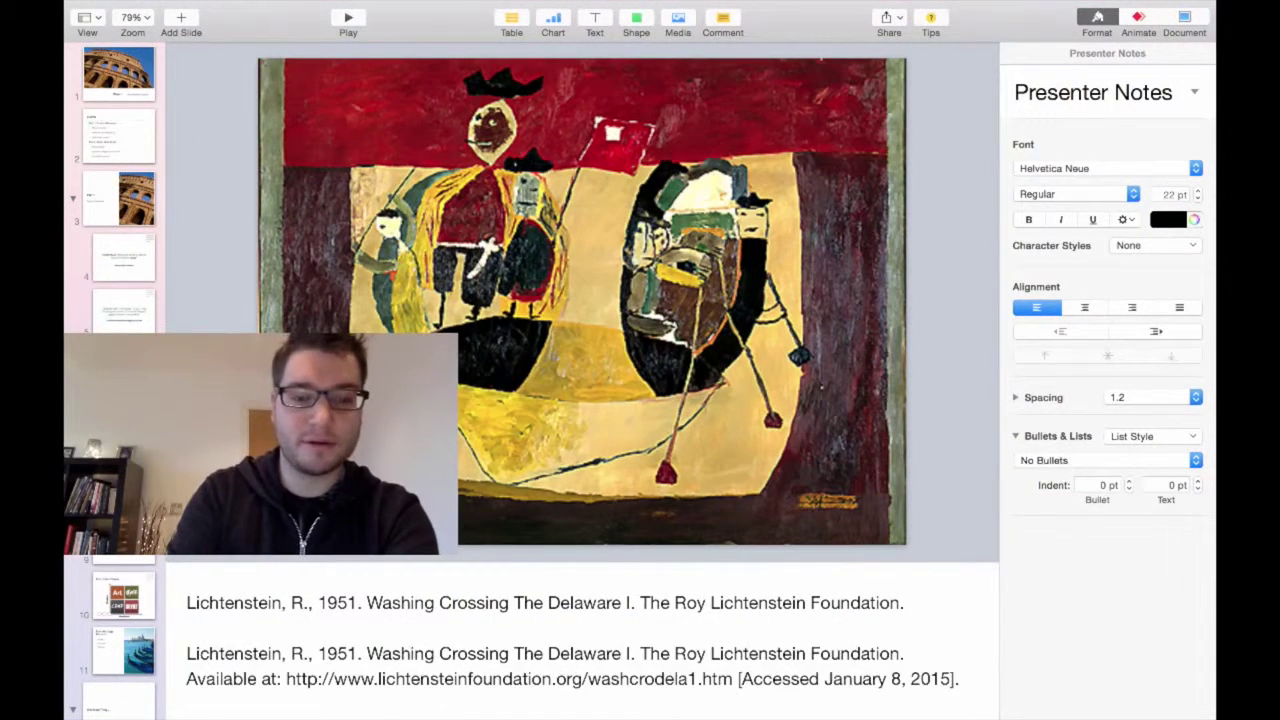
Paste the full Harvard citation on a new line in the presenter notes and delete the short first line.
{"action": "key", "text": "Return"}
{"action": "key", "text": "Return"}
{"action": "key", "text": "super+v"}
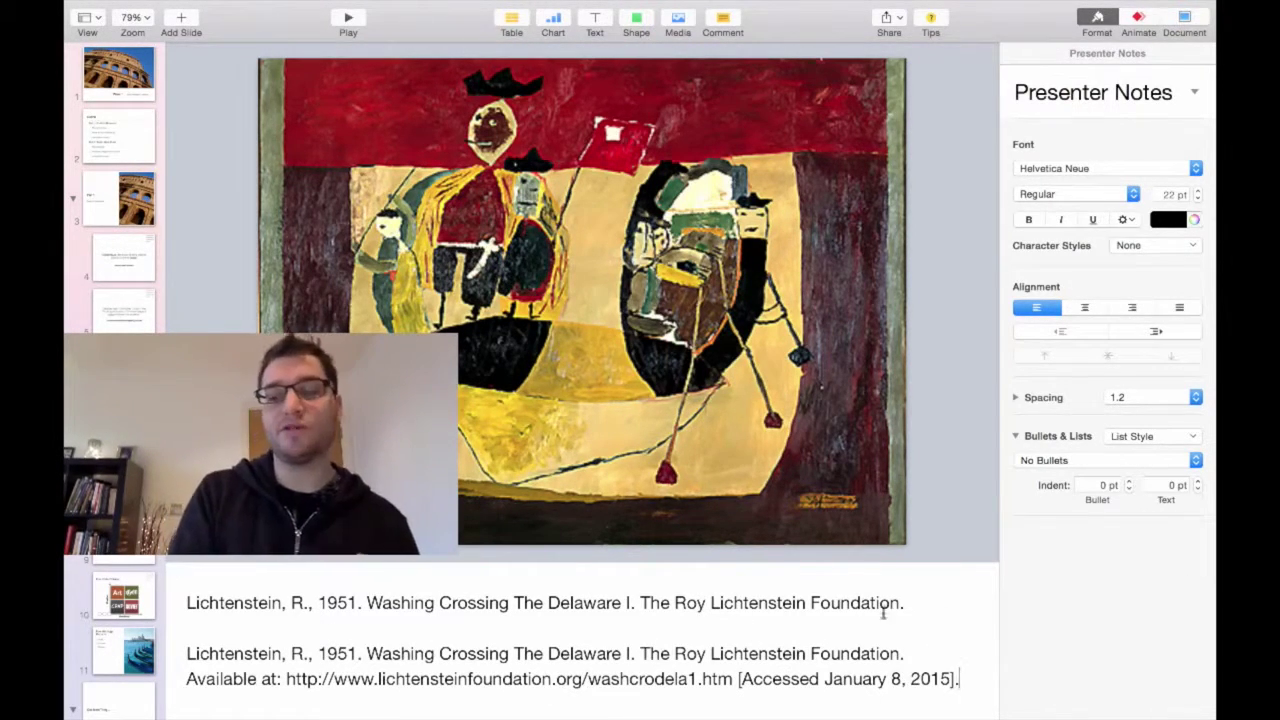
{"action": "left_click_drag", "start_coordinate": [183, 604], "coordinate": [858, 636]}
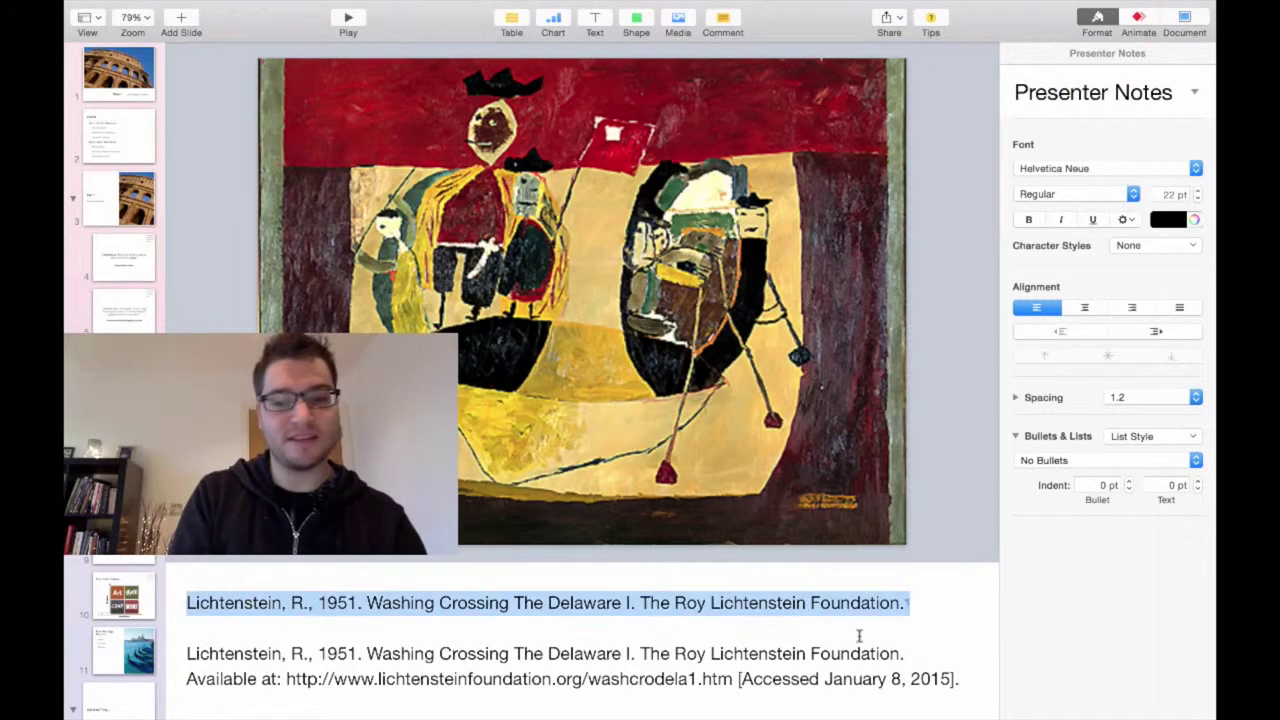
{"action": "key", "text": "BackSpace"}
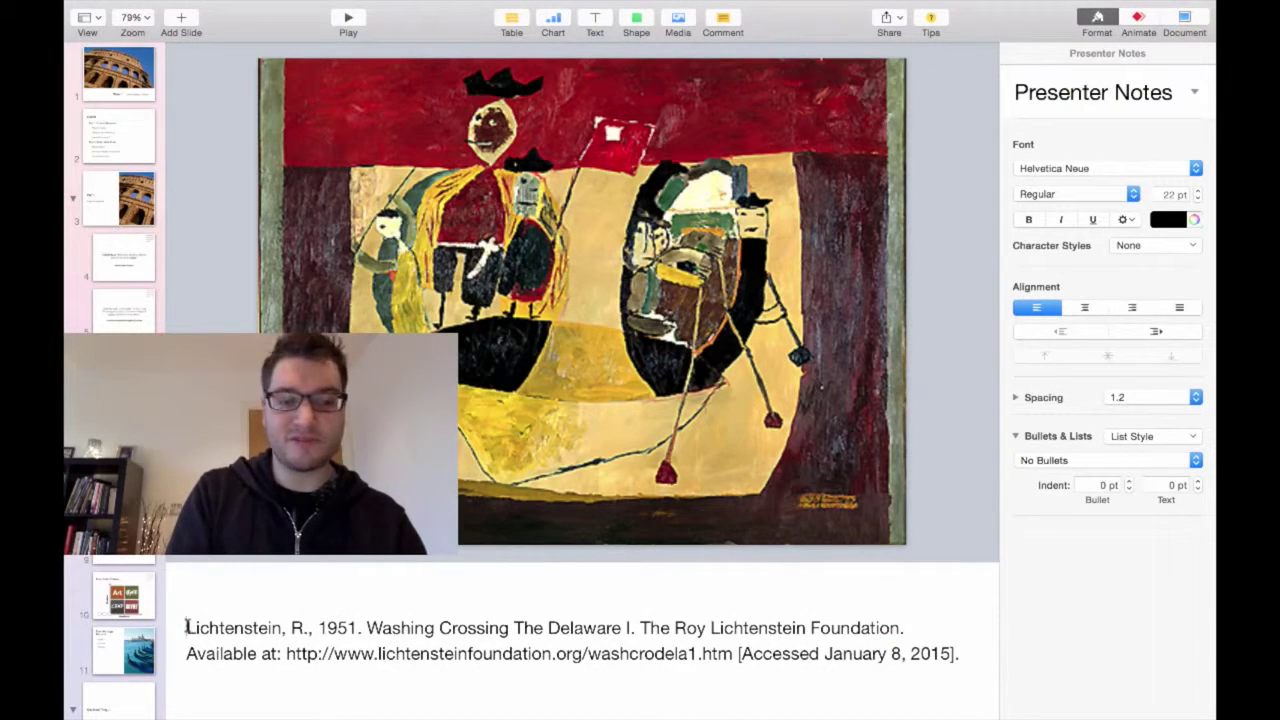